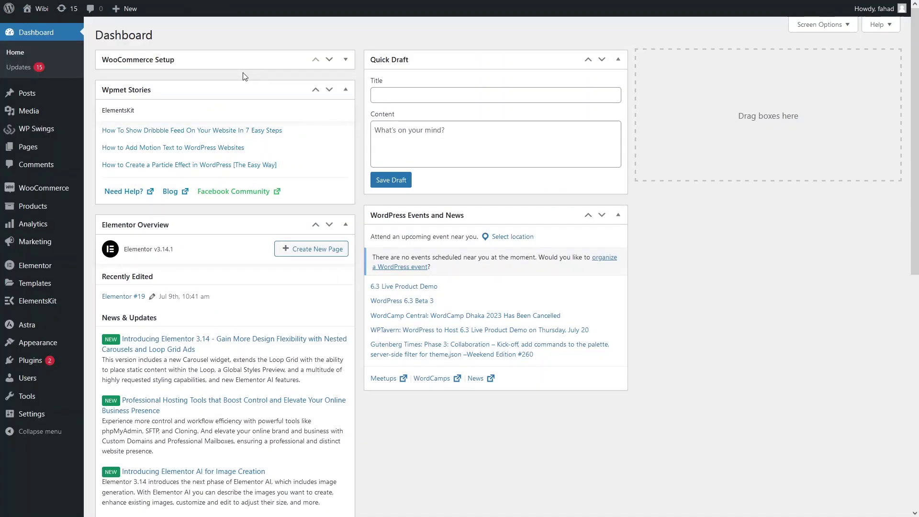
# Search the WordPress plugin directory for cartflows.
pyautogui.moveTo(50, 361)
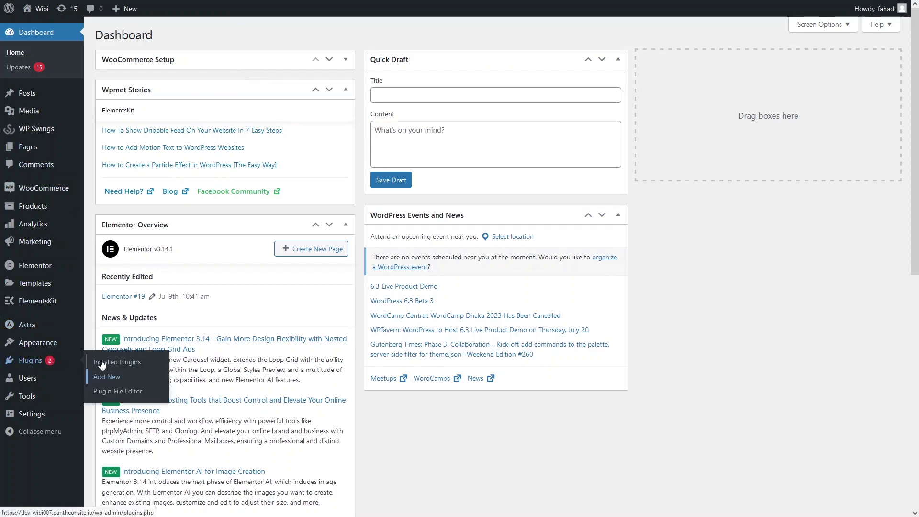
pyautogui.click(101, 377)
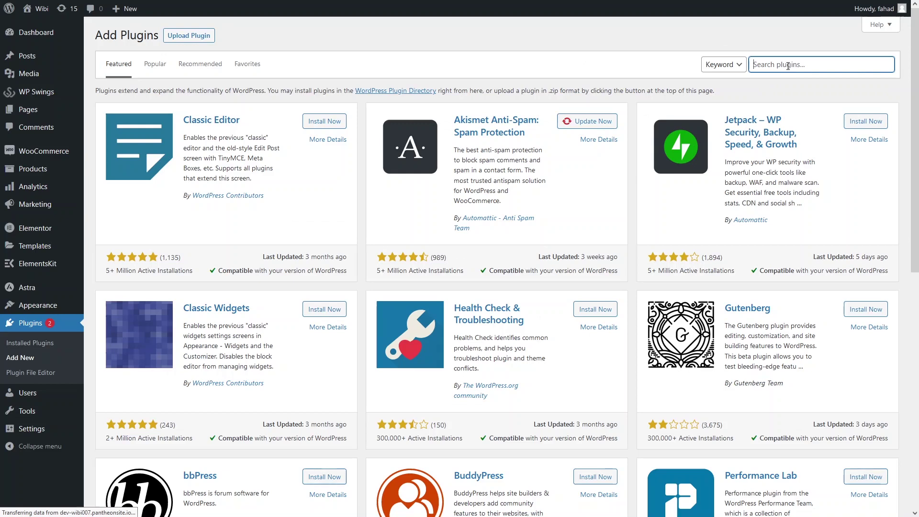
pyautogui.write('cartflows')
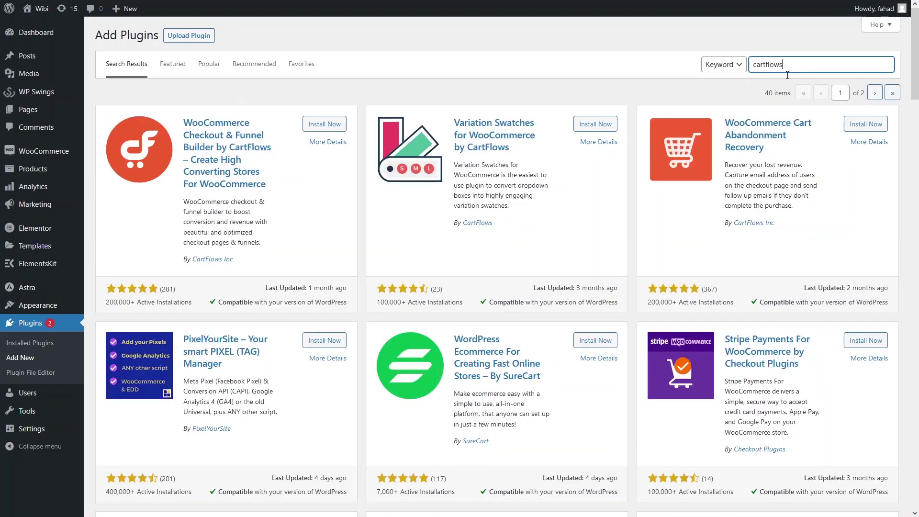
# Install and activate the WooCommerce Checkout & Funnel Builder by CartFlows plugin.
pyautogui.moveTo(178, 124); pyautogui.dragTo(279, 155)
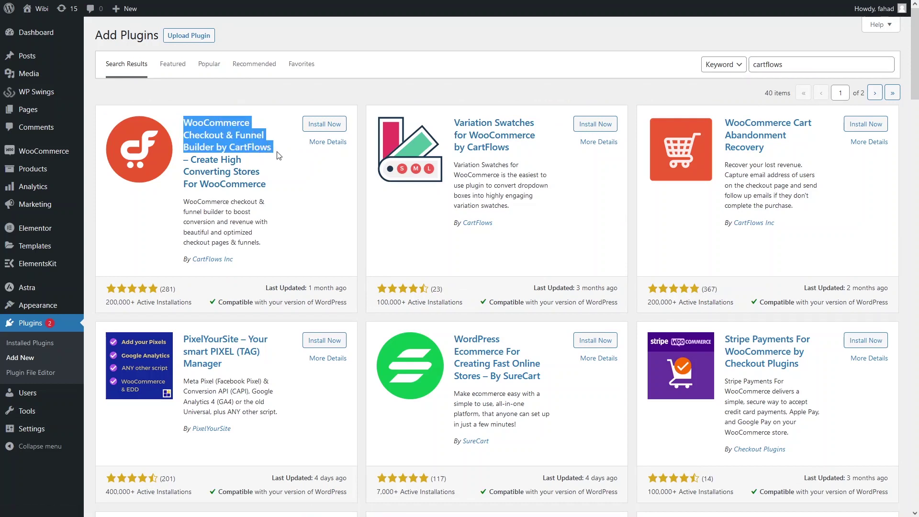
pyautogui.click(301, 168)
pyautogui.click(316, 126)
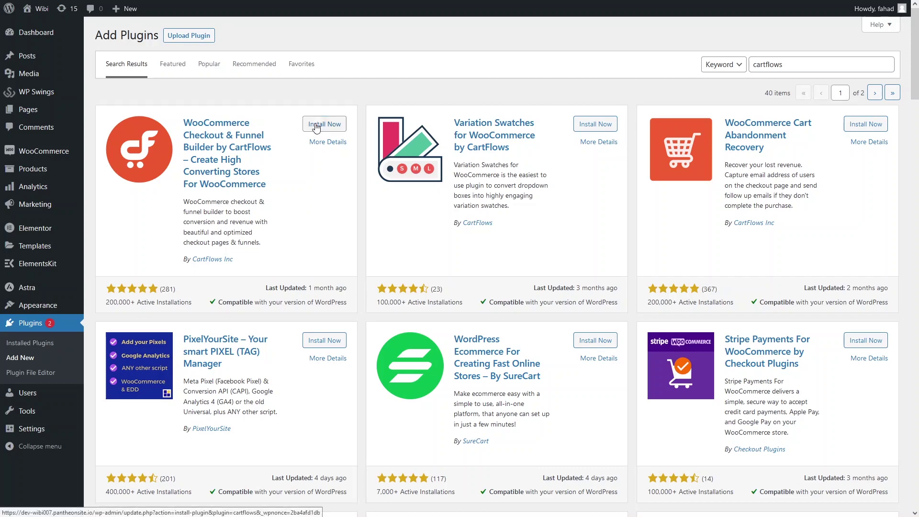
pyautogui.click(322, 128)
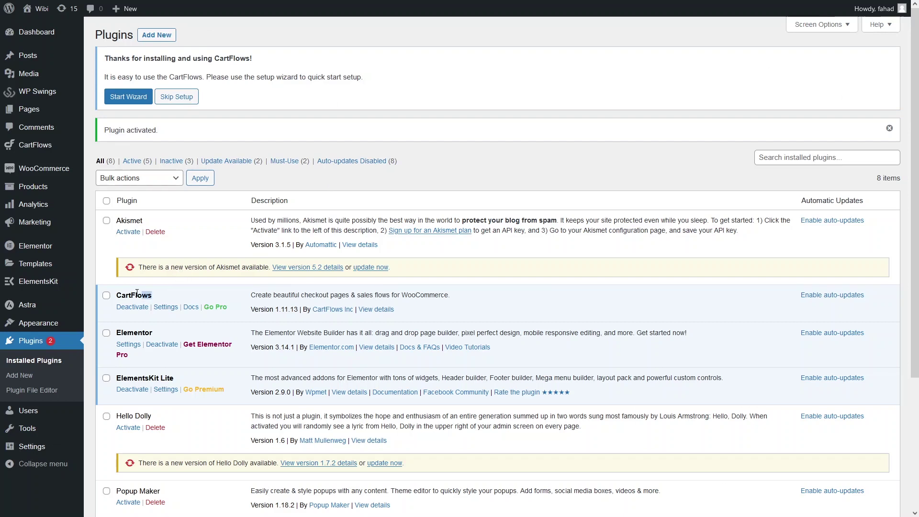
pyautogui.moveTo(154, 295); pyautogui.dragTo(122, 293)
# Open the Store Checkout section of CartFlows and choose to import a ready template.
pyautogui.moveTo(52, 150)
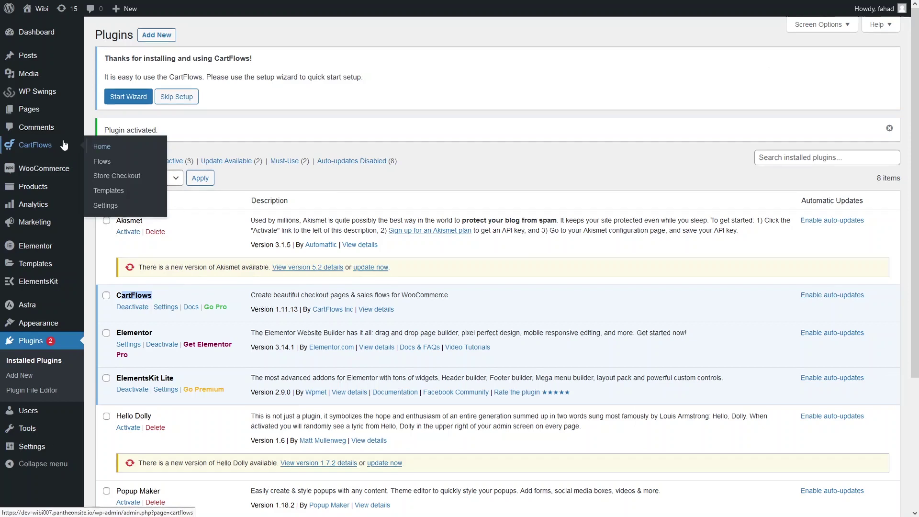
pyautogui.click(51, 146)
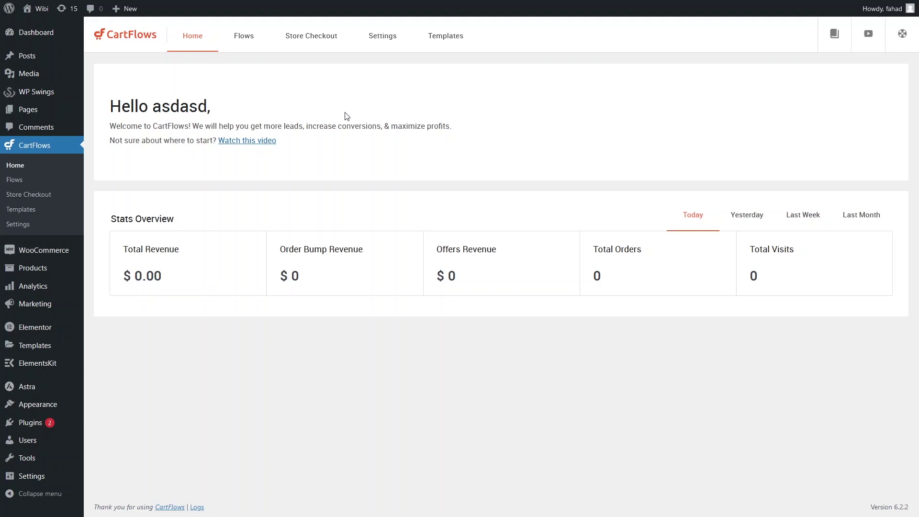
pyautogui.click(312, 50)
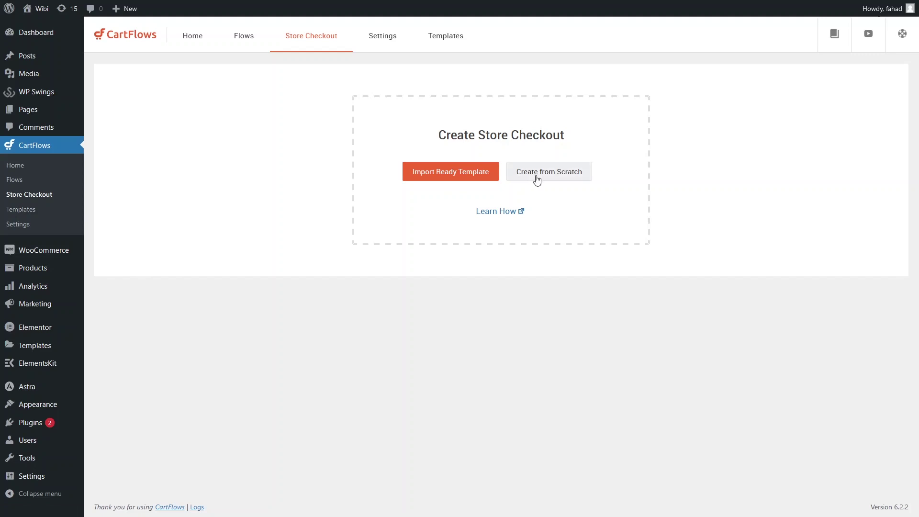
pyautogui.click(450, 175)
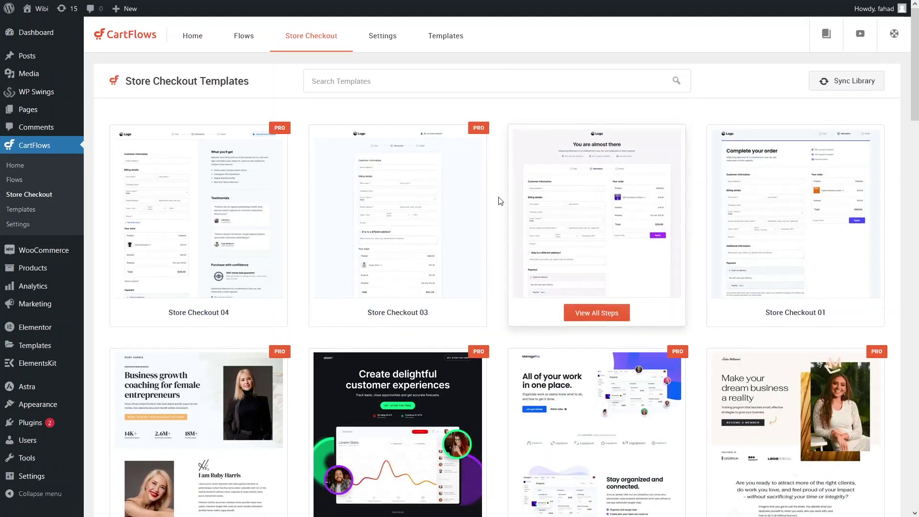
# Browse the store checkout templates and open previews of Store Checkout 02 and Store Checkout 01 from their step overviews.
pyautogui.scroll(-5, 499, 205)
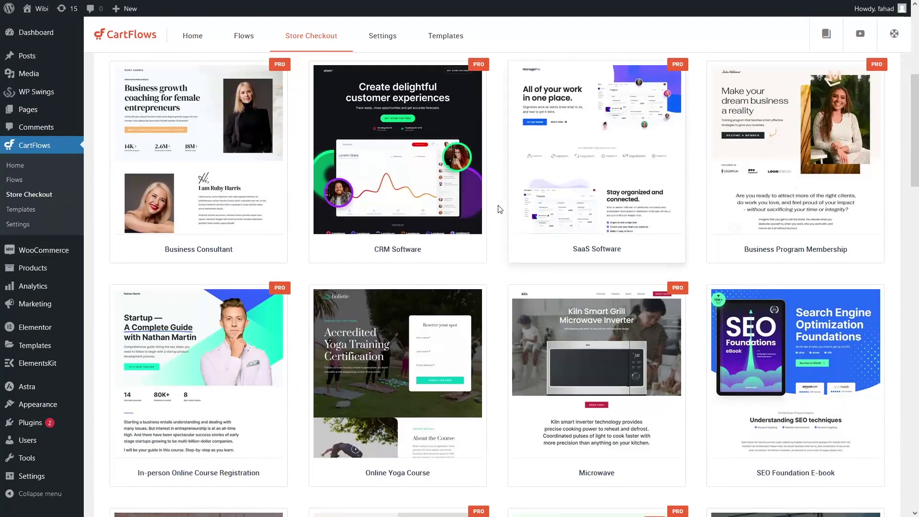
pyautogui.moveTo(473, 91)
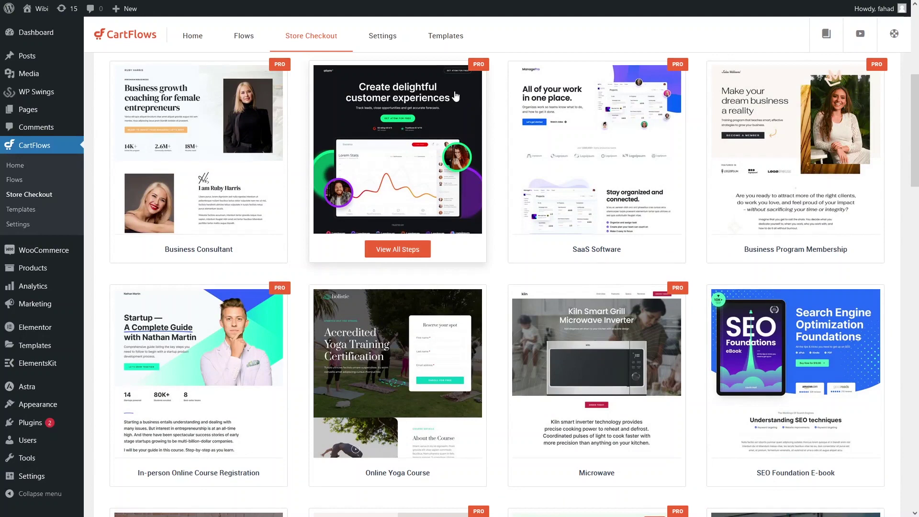
pyautogui.scroll(5, 457, 106)
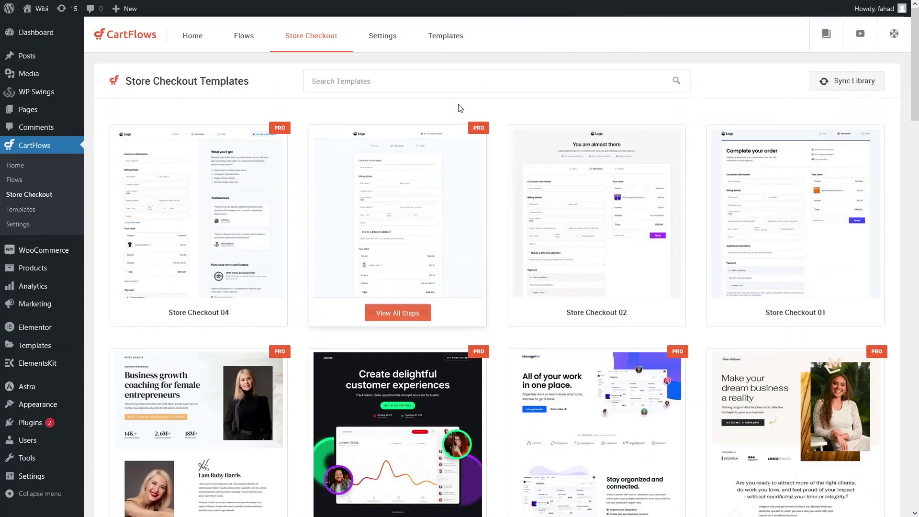
pyautogui.moveTo(545, 148)
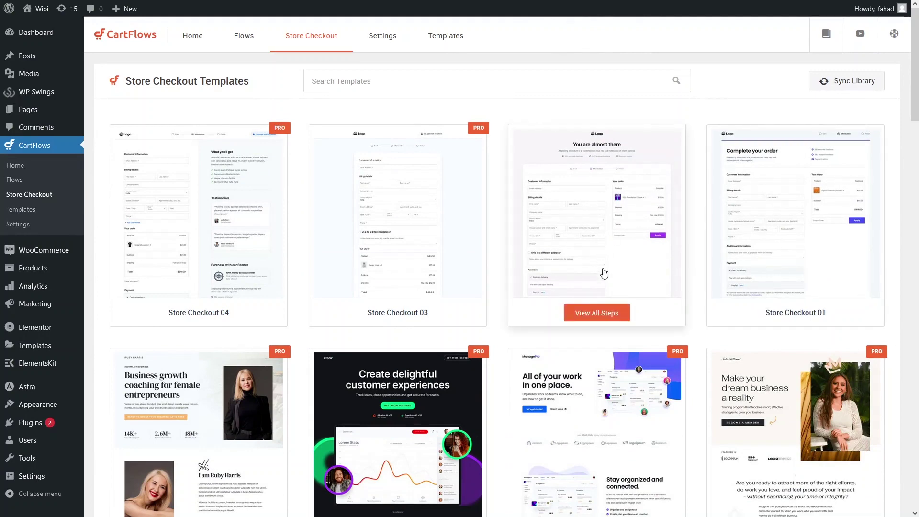
pyautogui.click(616, 315)
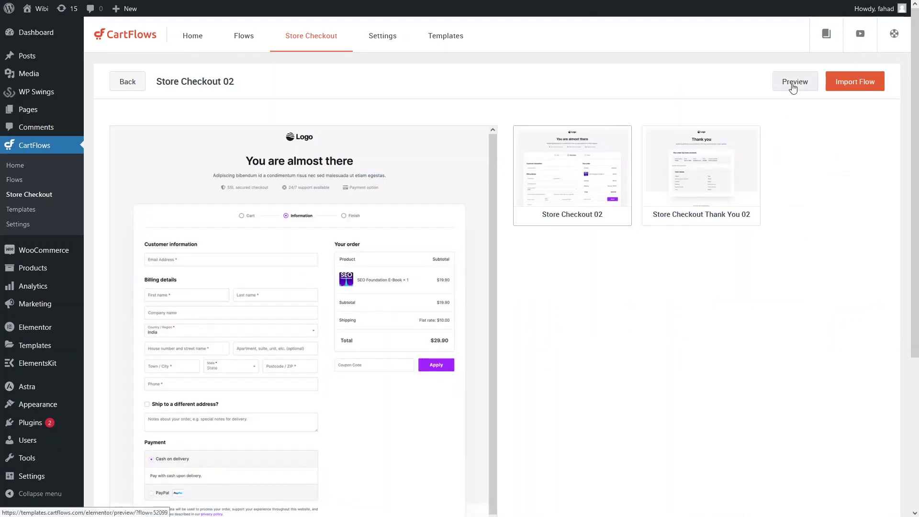
pyautogui.click(134, 83)
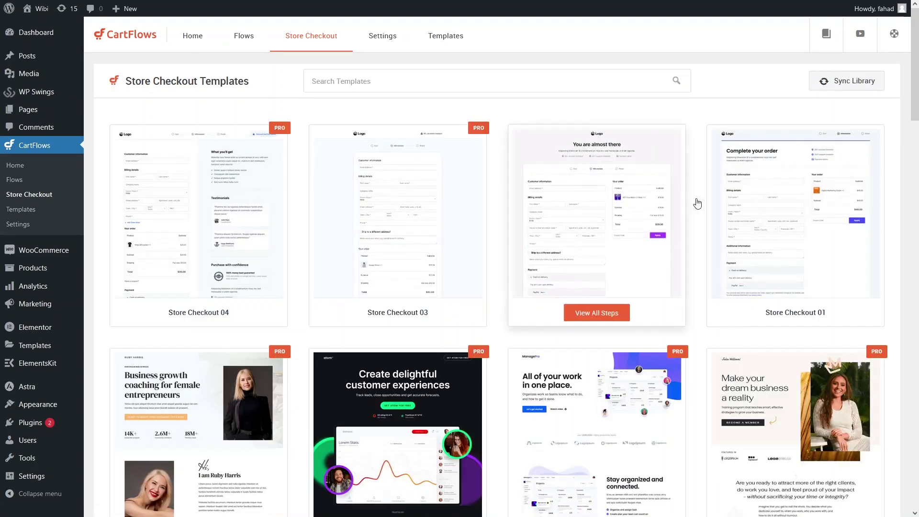
pyautogui.click(794, 313)
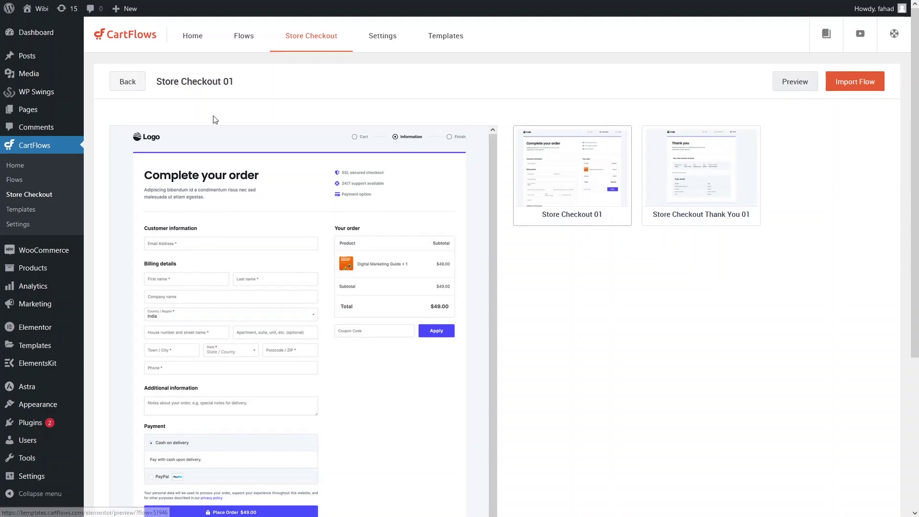
pyautogui.click(133, 81)
# Find the Online Courses template further down the library and open its preview.
pyautogui.scroll(-5, 580, 267)
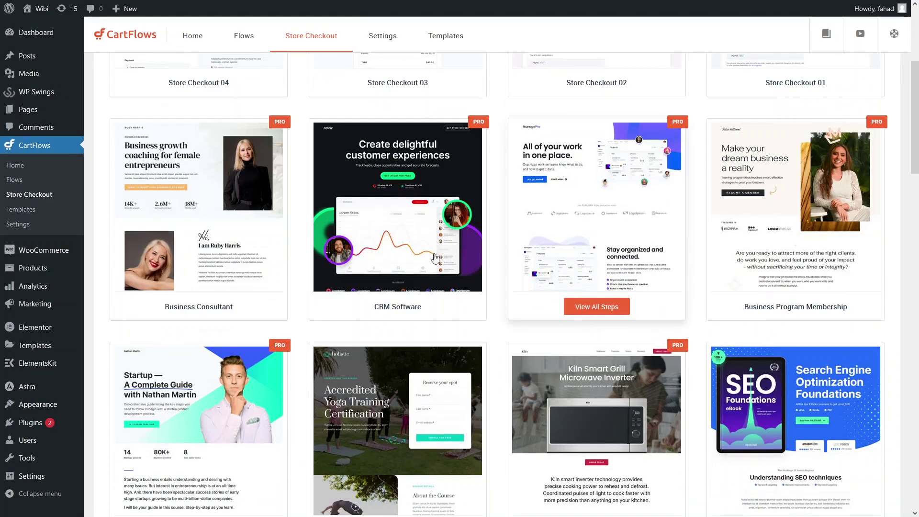
pyautogui.scroll(-3, 417, 229)
pyautogui.scroll(-6, 401, 410)
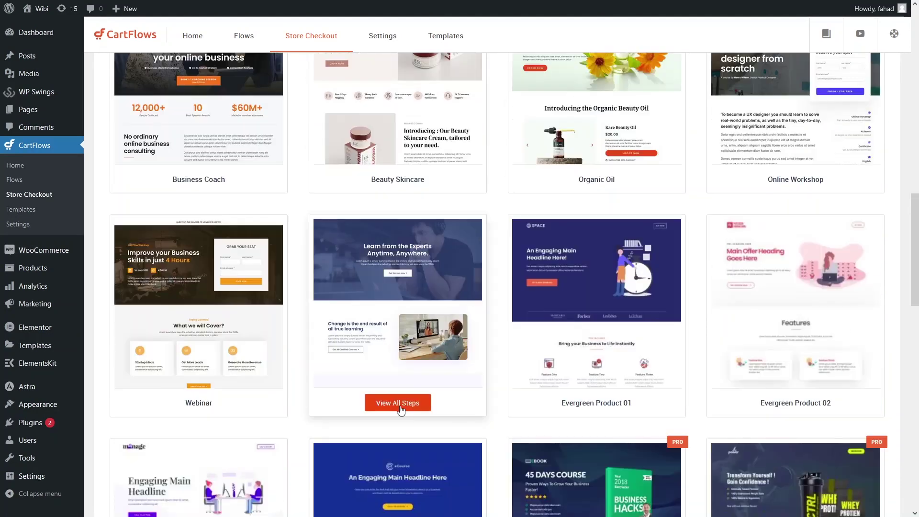
pyautogui.click(400, 407)
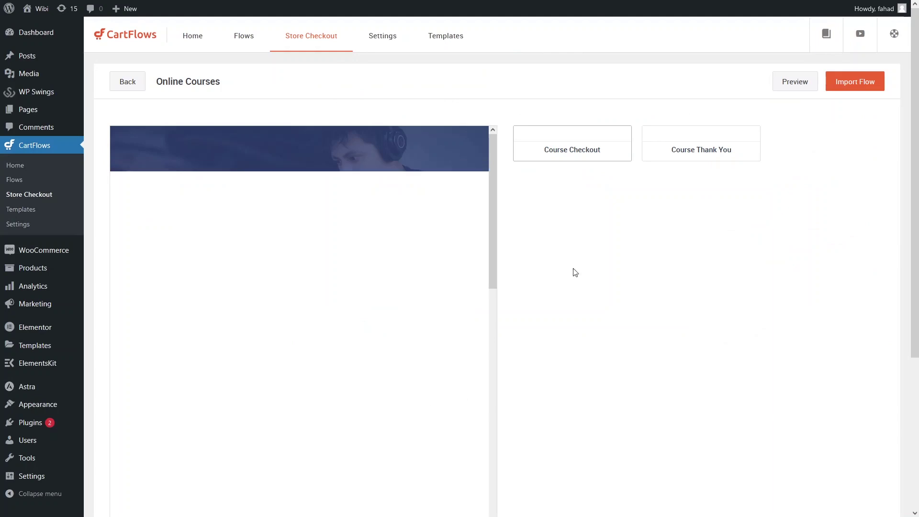
pyautogui.click(792, 89)
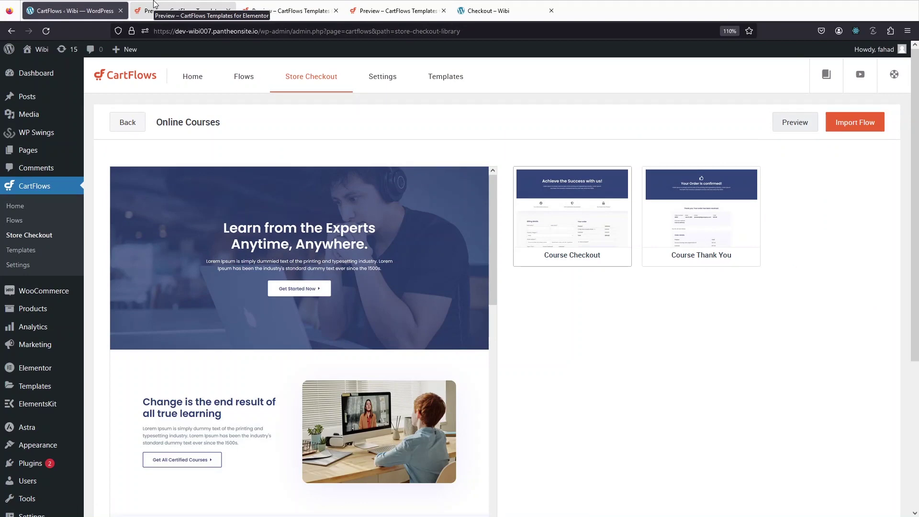
# Switch to the Store Checkout 02 preview in full screen, look through its checkout page and open its Upsell page.
pyautogui.click(154, 4)
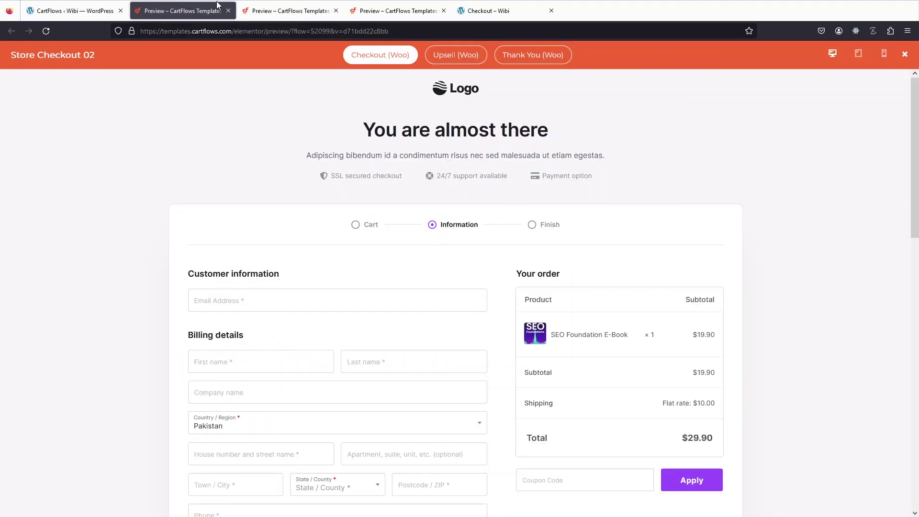
pyautogui.press('F11')
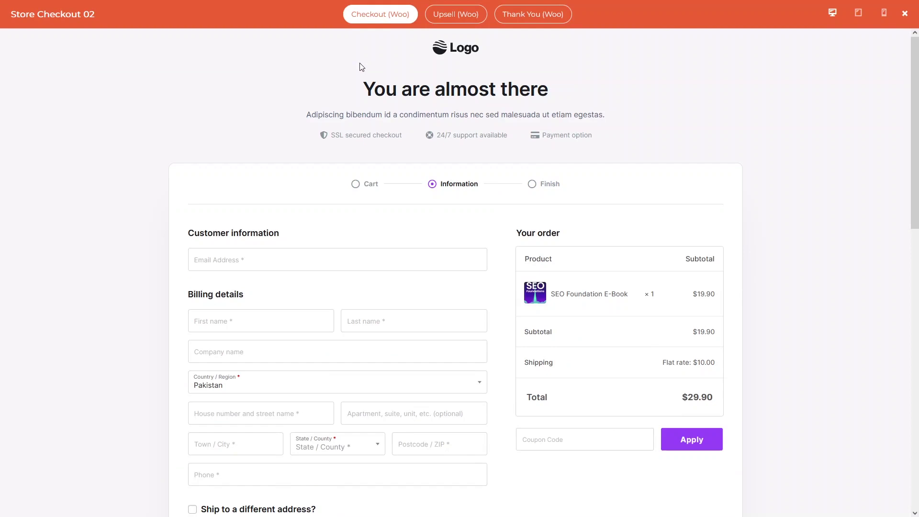
pyautogui.scroll(-8, 353, 115)
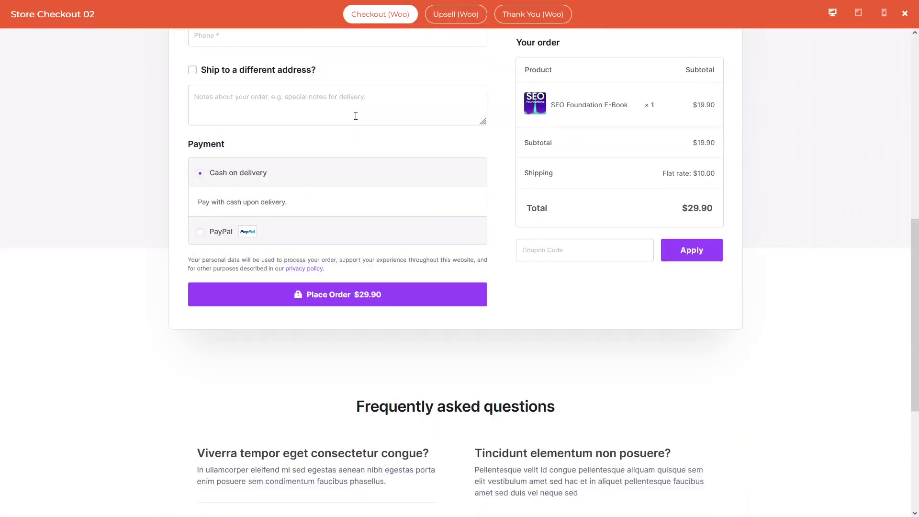
pyautogui.scroll(5, 355, 115)
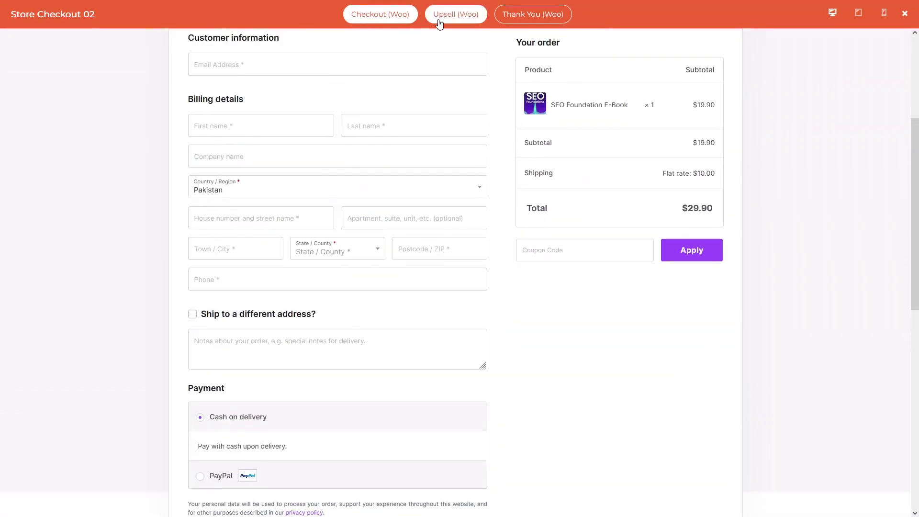
pyautogui.click(445, 14)
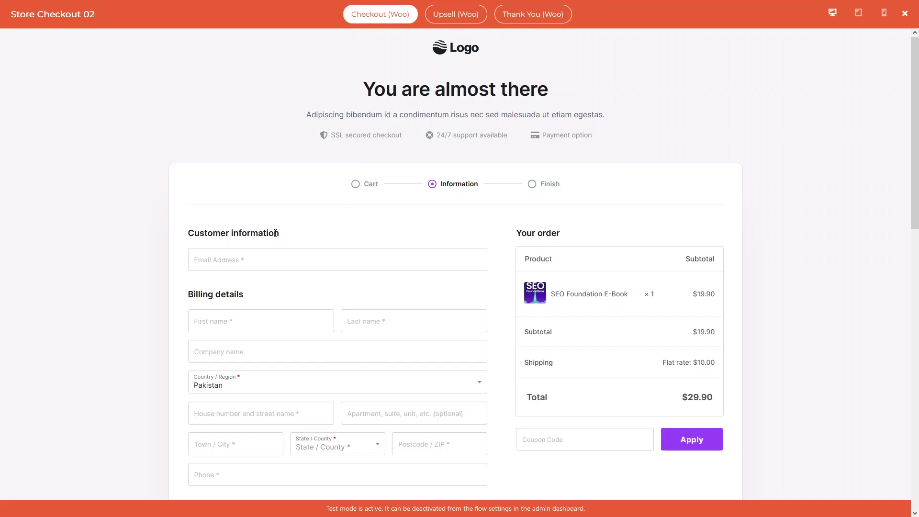
# Examine the customer, payment and order sections of the Store Checkout 02 checkout page, and view its Thank You page.
pyautogui.scroll(-2, 274, 233)
pyautogui.scroll(-2, 250, 339)
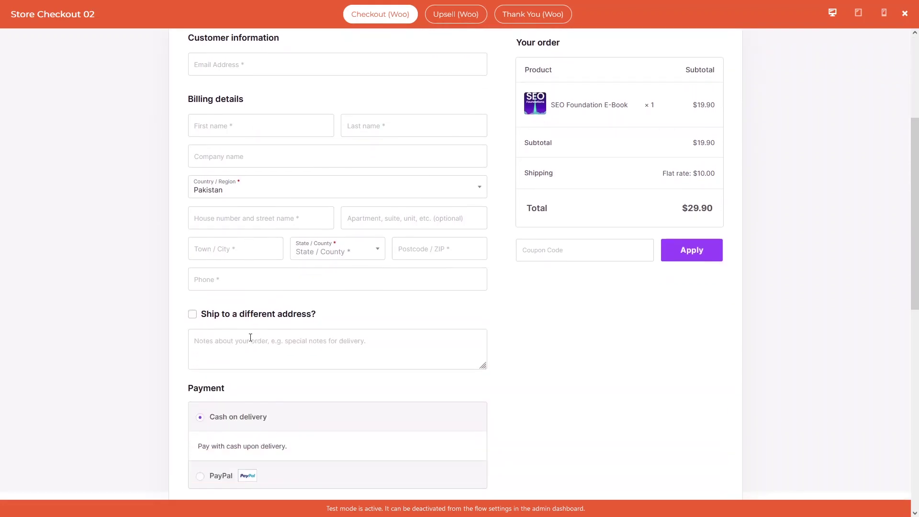
pyautogui.scroll(-2, 299, 326)
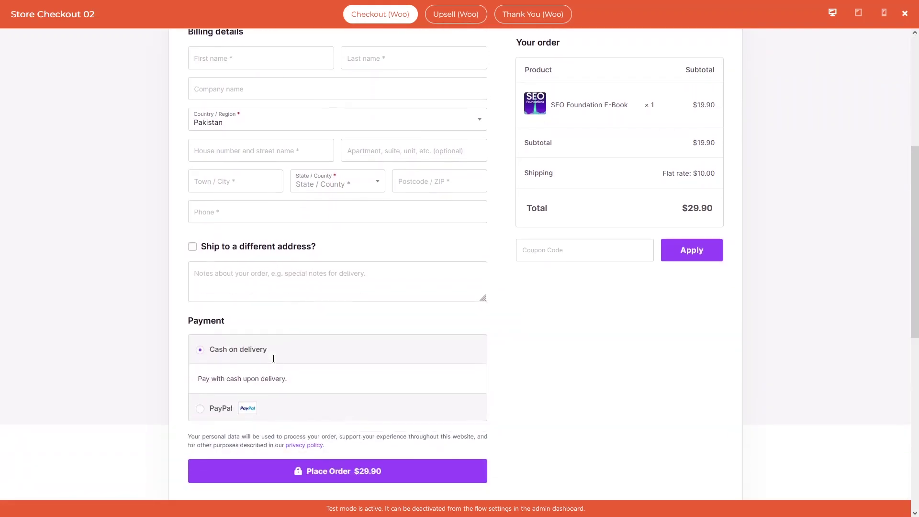
pyautogui.scroll(2, 410, 351)
pyautogui.scroll(4, 557, 324)
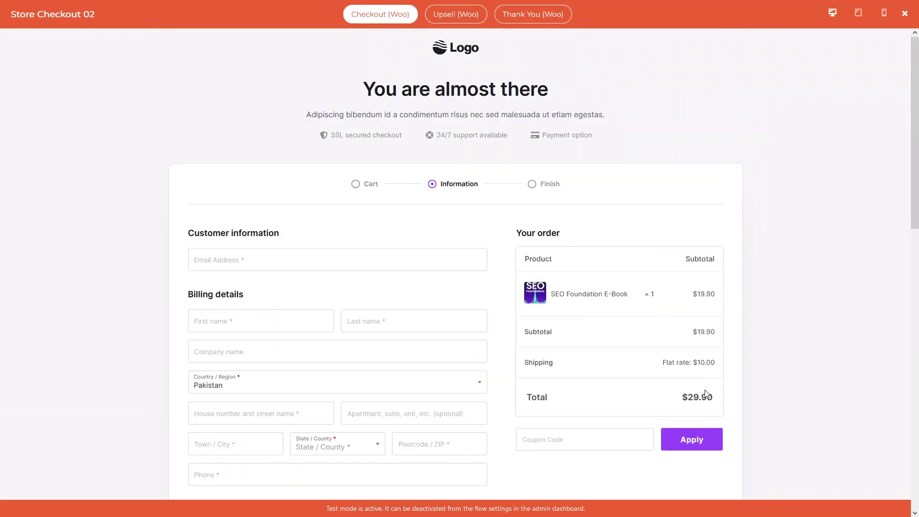
pyautogui.scroll(-6, 430, 302)
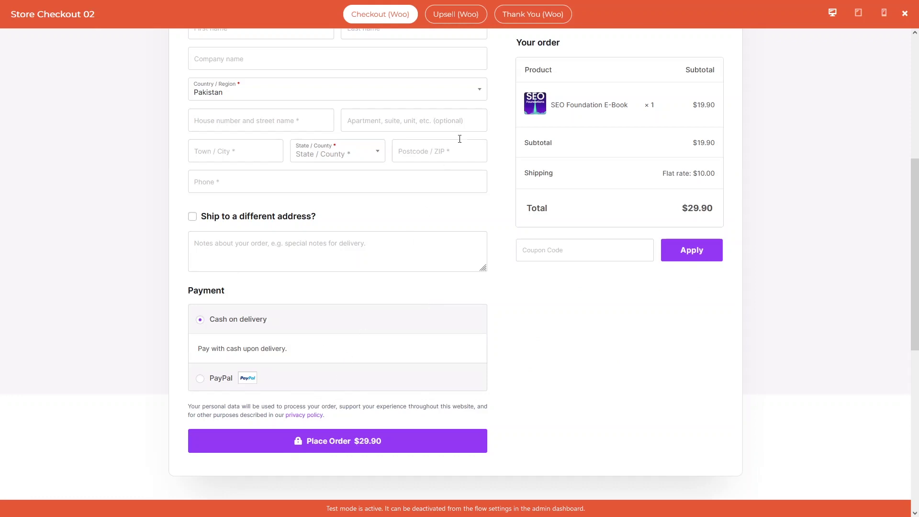
pyautogui.click(513, 21)
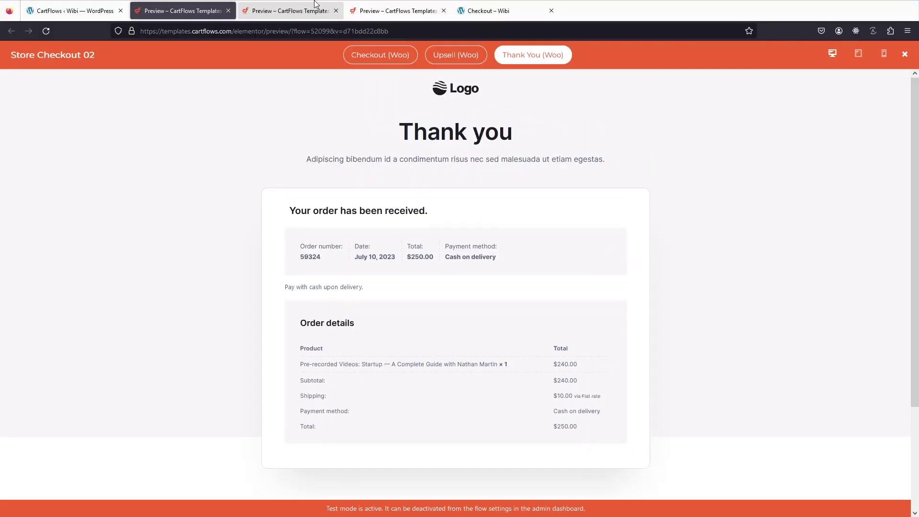
# Switch to the Store Checkout 01 preview, examine its checkout page down to the testimonial, and view its Thank You page.
pyautogui.click(289, 10)
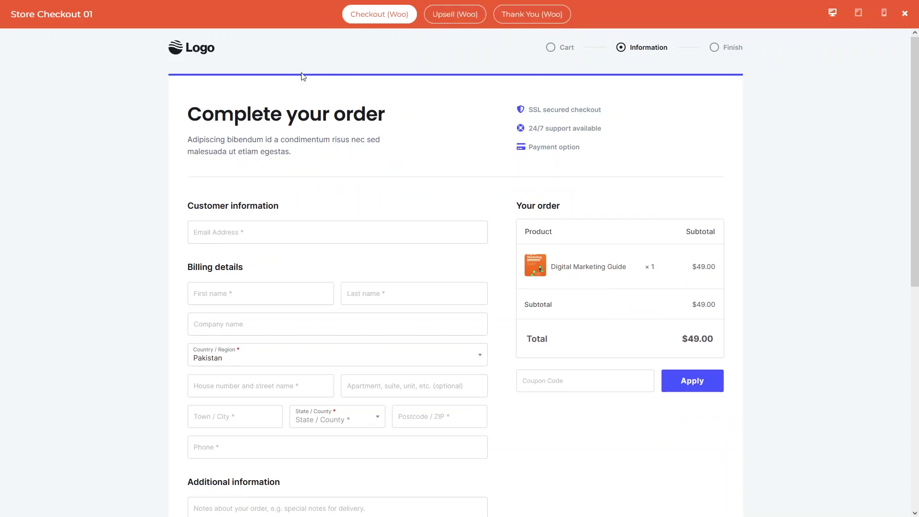
pyautogui.scroll(-7, 294, 117)
pyautogui.scroll(5, 294, 113)
pyautogui.scroll(-5, 283, 143)
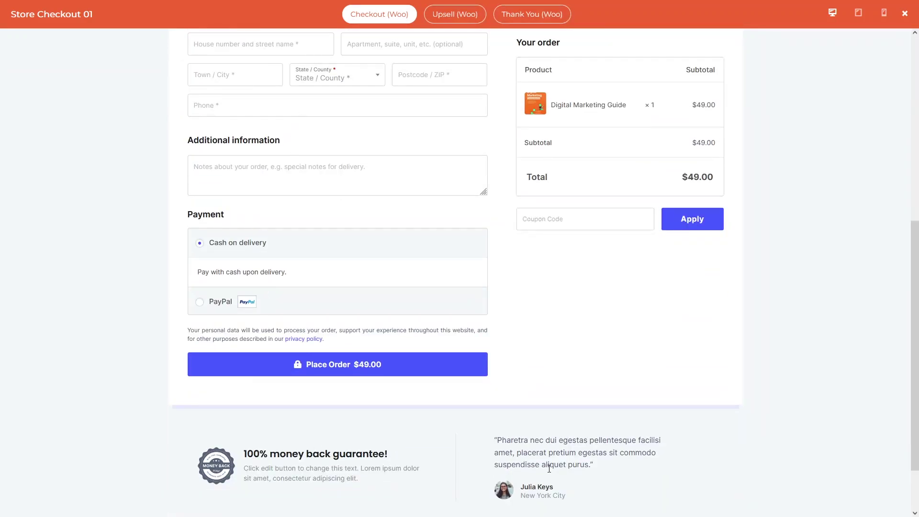
pyautogui.moveTo(491, 441); pyautogui.dragTo(553, 488)
pyautogui.scroll(7, 552, 488)
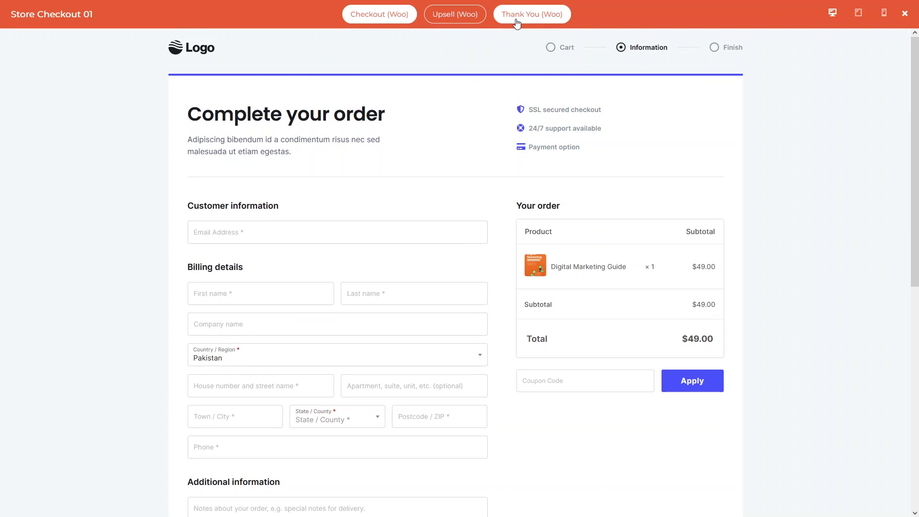
pyautogui.click(516, 23)
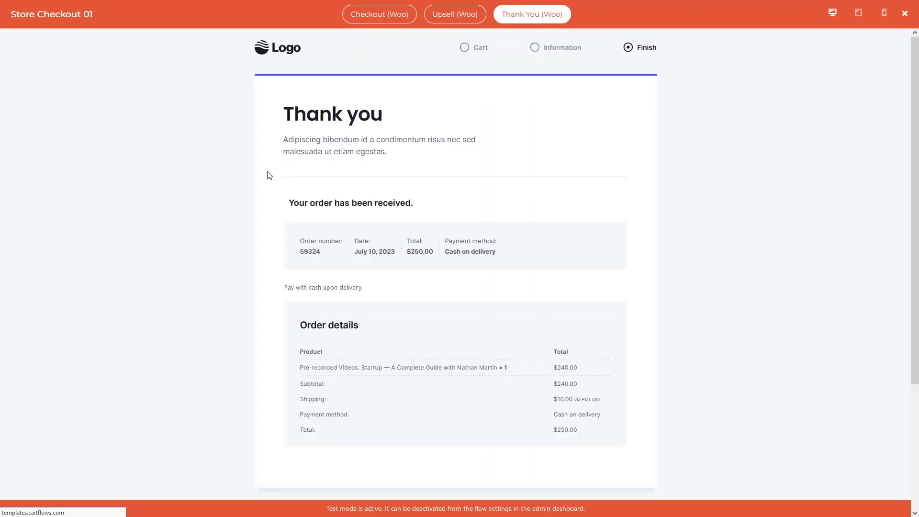
# Look over the rest of the Store Checkout 01 Thank You page, and examine the landing page of the Online Courses preview.
pyautogui.scroll(-2, 268, 175)
pyautogui.scroll(-3, 267, 174)
pyautogui.click(400, 8)
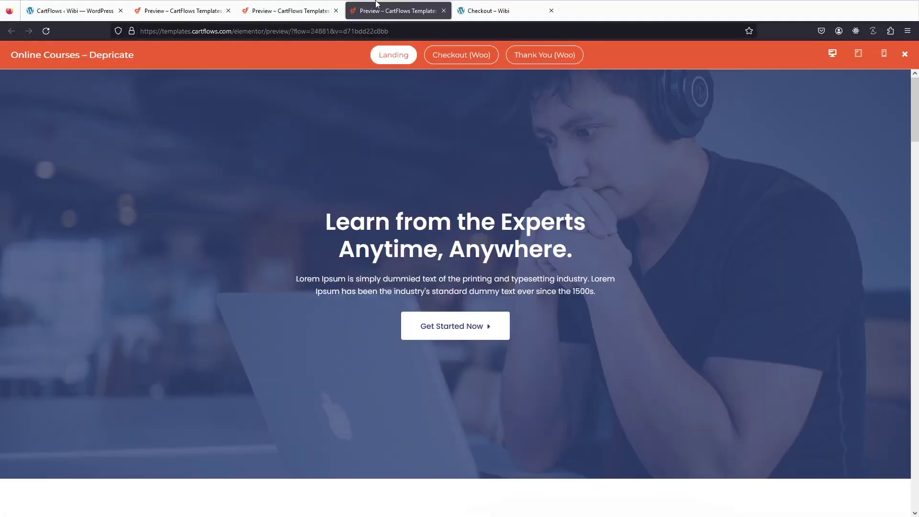
pyautogui.scroll(-10, 485, 207)
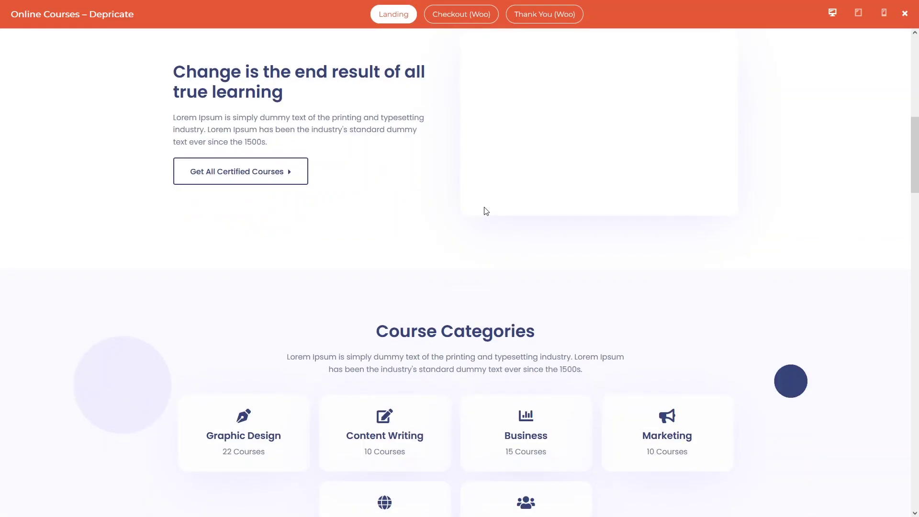
pyautogui.scroll(-10, 485, 210)
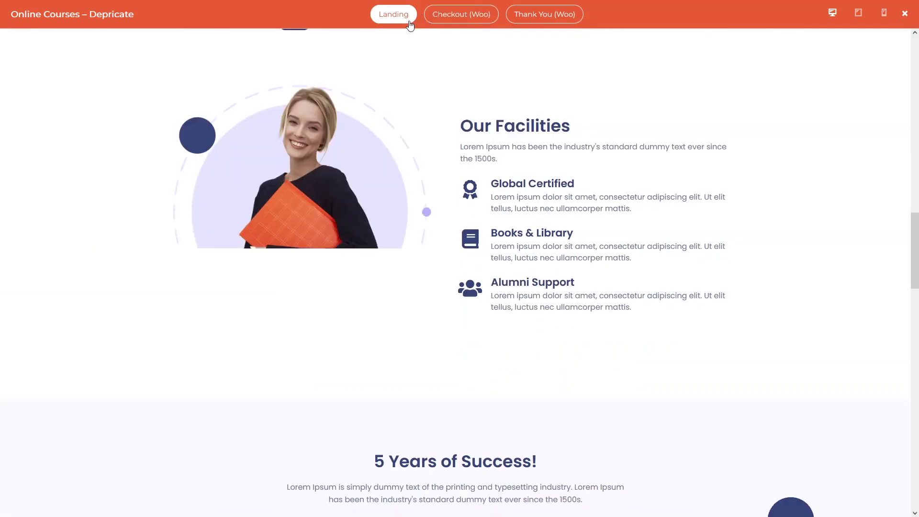
# Open the Online Courses checkout page and examine its billing, order and payment sections.
pyautogui.click(437, 14)
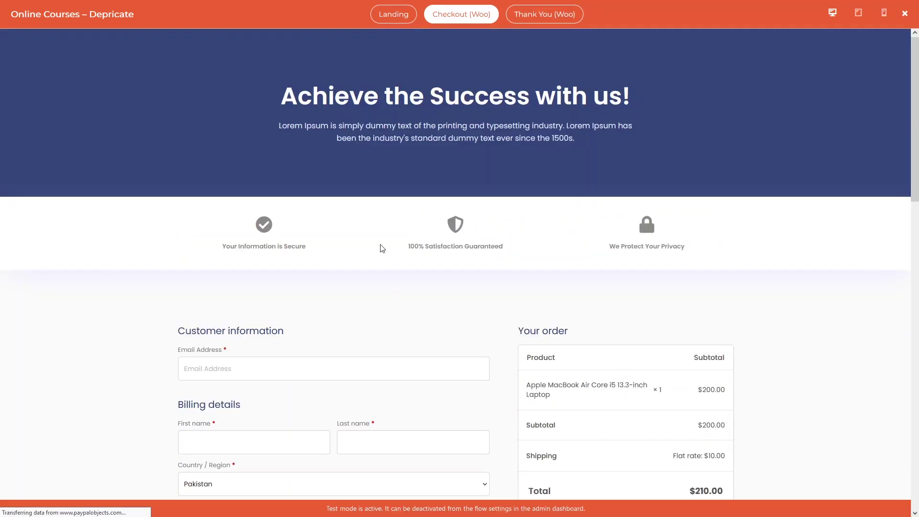
pyautogui.scroll(-10, 382, 247)
pyautogui.scroll(4, 382, 248)
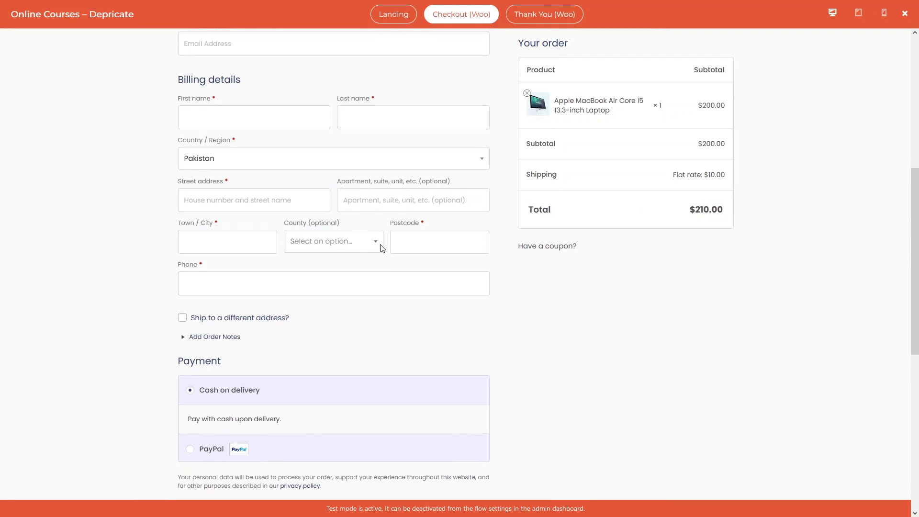
pyautogui.scroll(7, 382, 248)
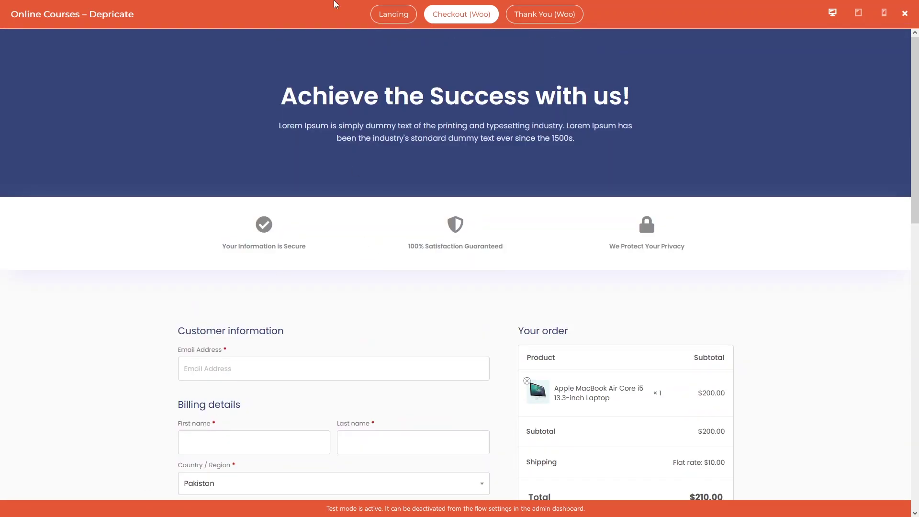
# Close the Online Courses, Store Checkout 01 and Store Checkout 02 previews and return to the CartFlows admin page.
pyautogui.moveTo(389, 8)
pyautogui.click(444, 11)
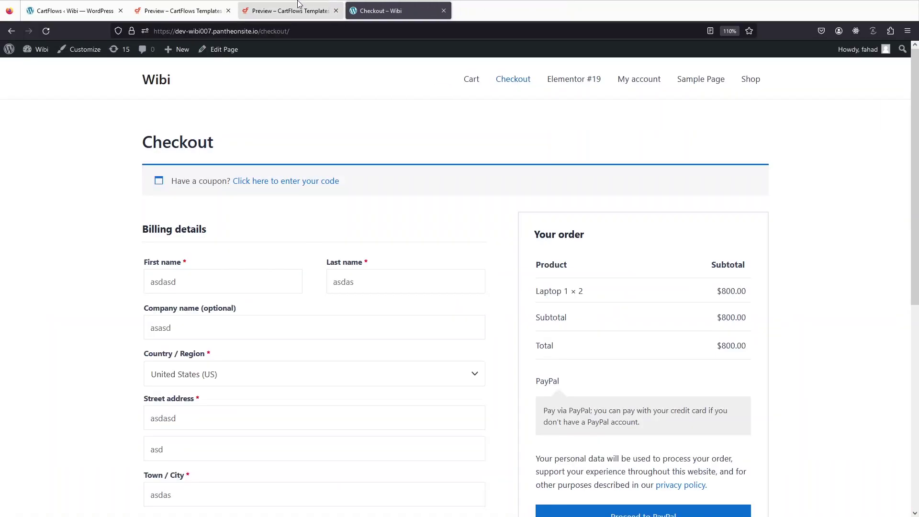
pyautogui.click(327, 10)
pyautogui.click(336, 10)
pyautogui.click(211, 10)
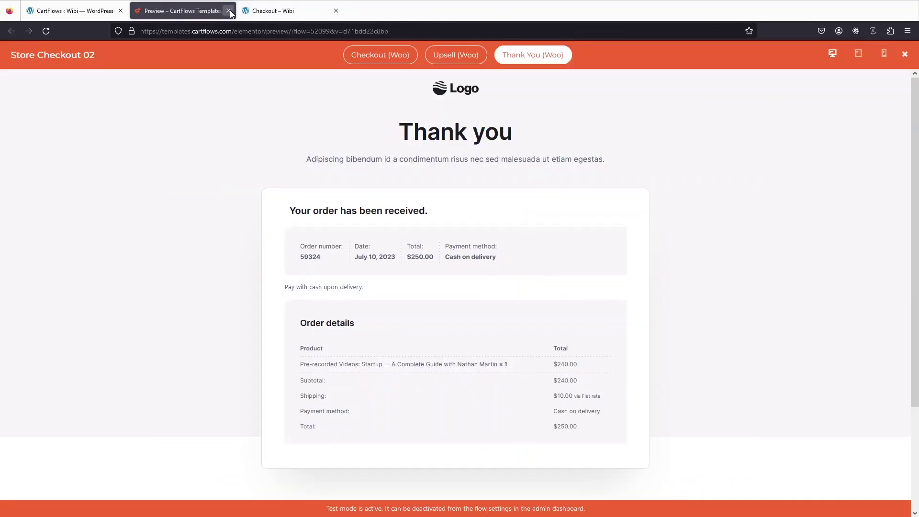
pyautogui.click(229, 10)
pyautogui.click(72, 11)
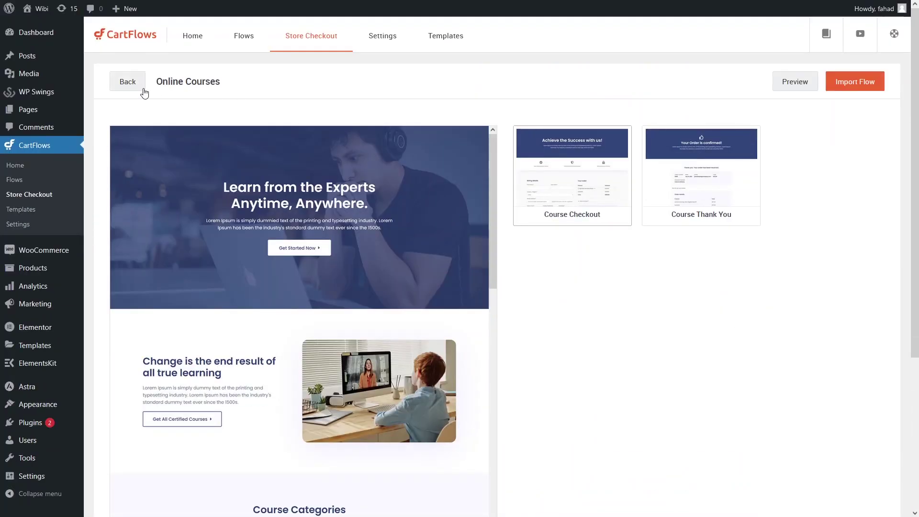
# Go back to the Store Checkout template library and import the Store Checkout 02 flow.
pyautogui.click(140, 86)
pyautogui.moveTo(641, 260)
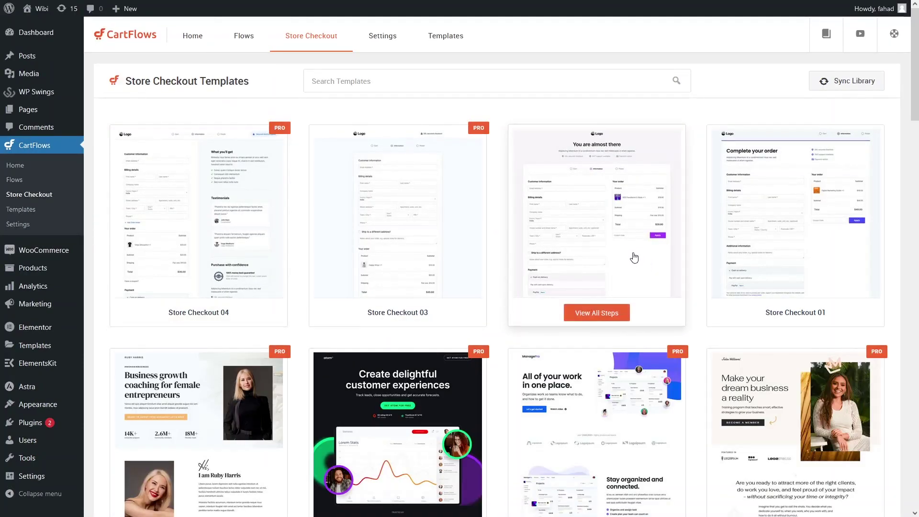
pyautogui.click(608, 316)
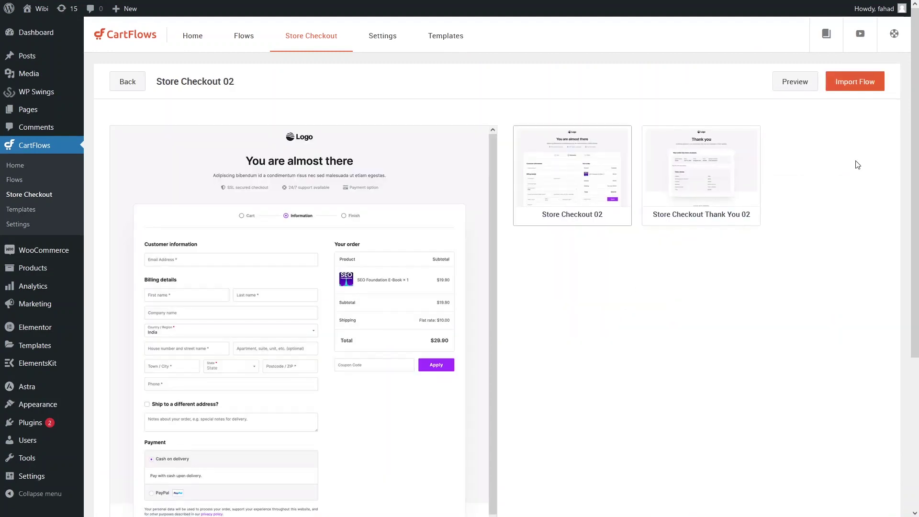
pyautogui.click(855, 82)
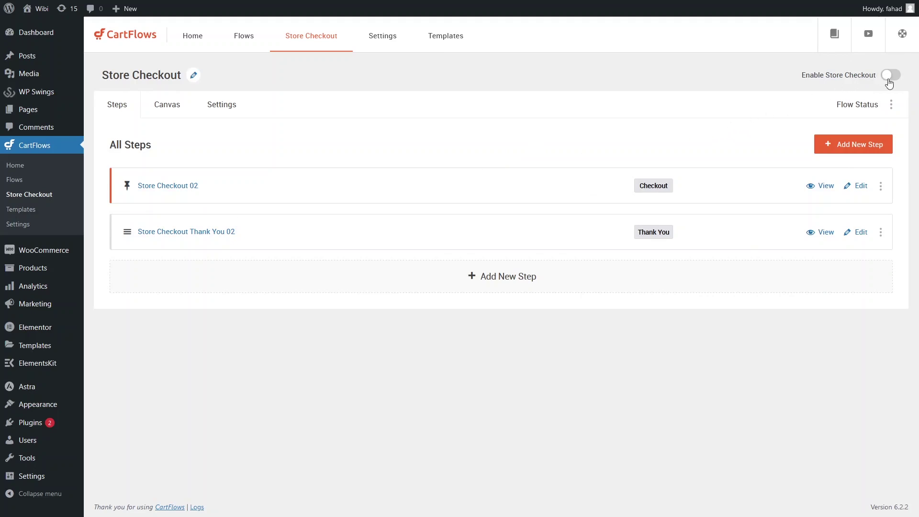
# Enable the store checkout, and view the flow's general settings before returning to its steps.
pyautogui.click(888, 82)
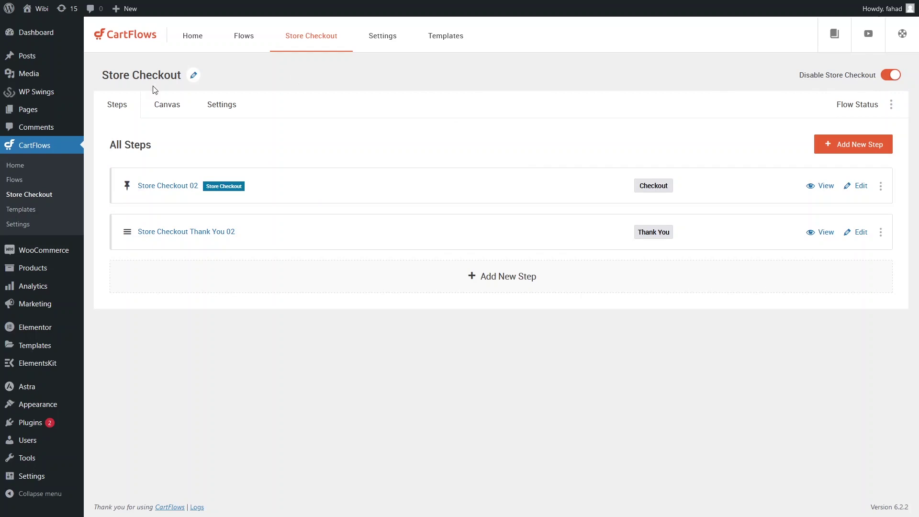
pyautogui.click(225, 111)
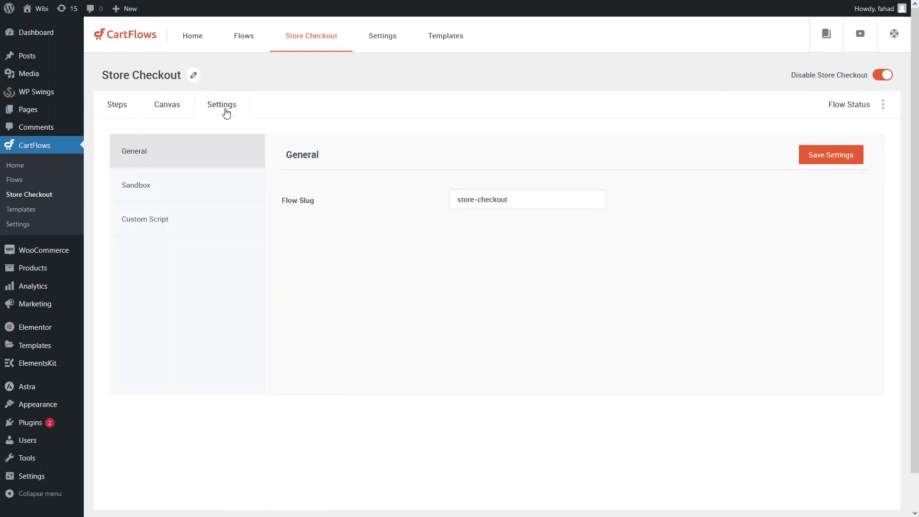
pyautogui.click(127, 114)
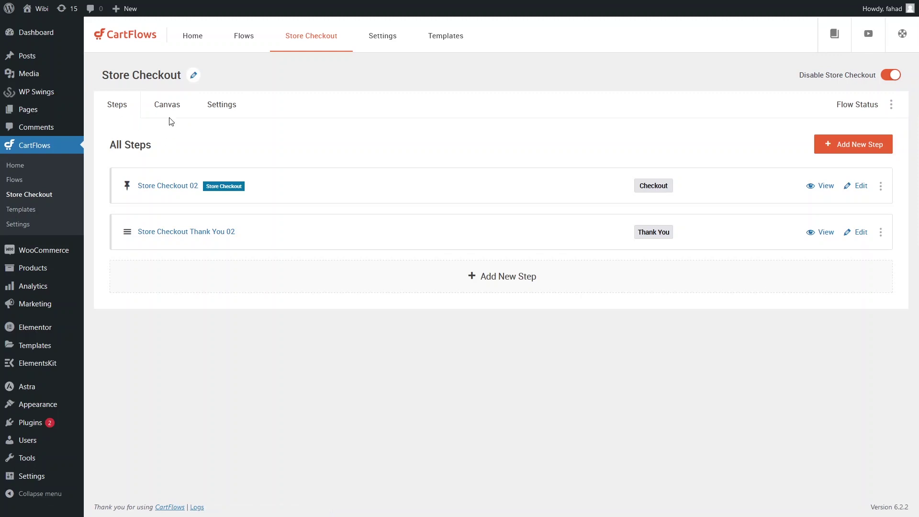
# Add Laptop 1 to the cart in the store and proceed to checkout to look over the new checkout page.
pyautogui.moveTo(36, 11)
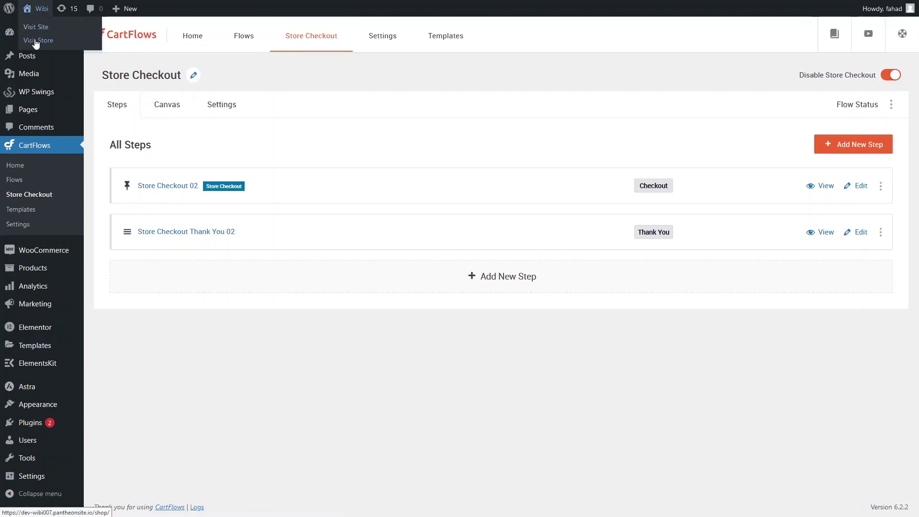
pyautogui.click(36, 42)
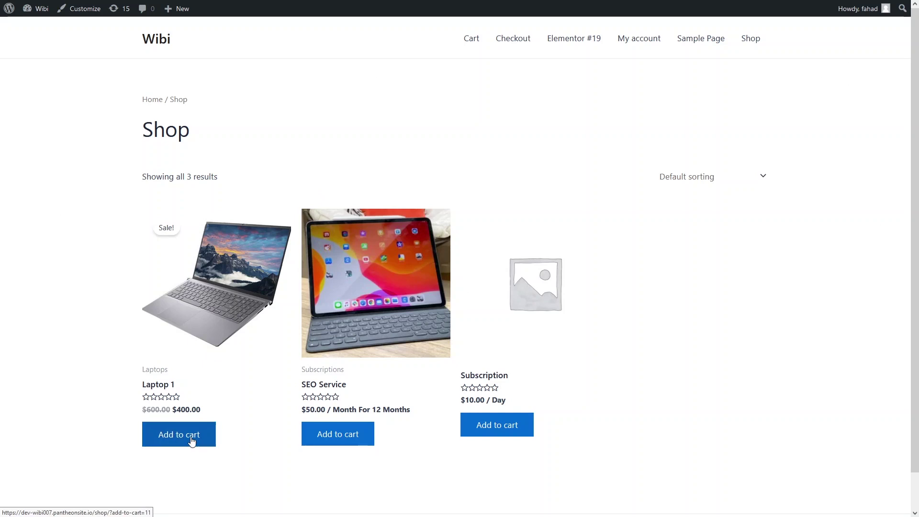
pyautogui.click(191, 440)
pyautogui.click(466, 45)
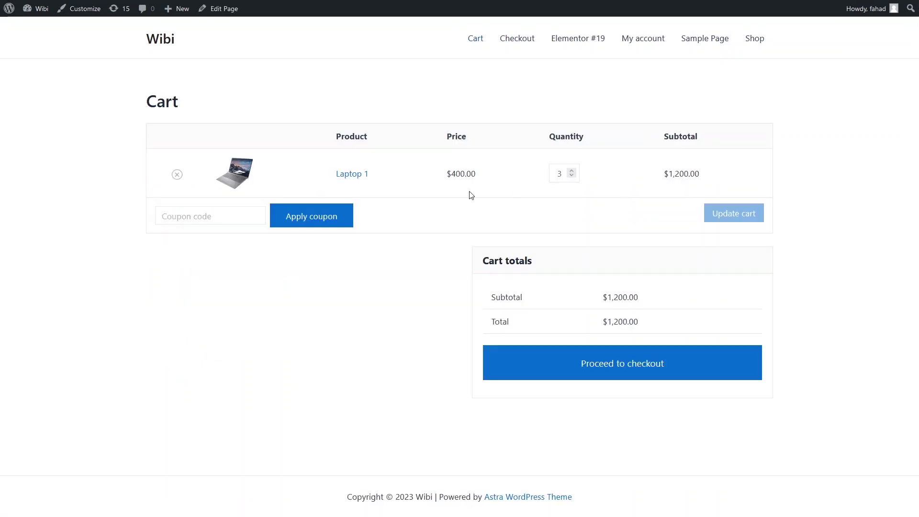
pyautogui.click(554, 362)
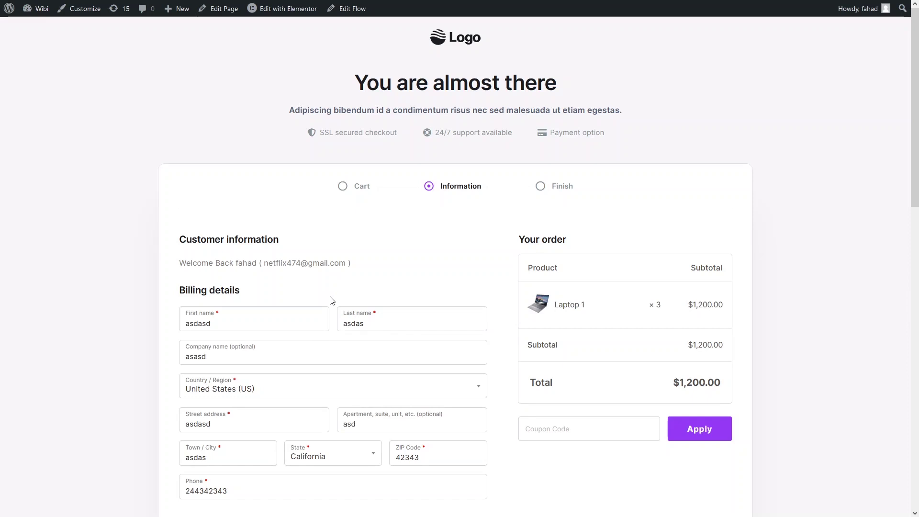
pyautogui.scroll(-3, 332, 300)
pyautogui.scroll(3, 332, 300)
# Open the Store Checkout 02 page in the Elementor editor and look through its sections.
pyautogui.moveTo(280, 14)
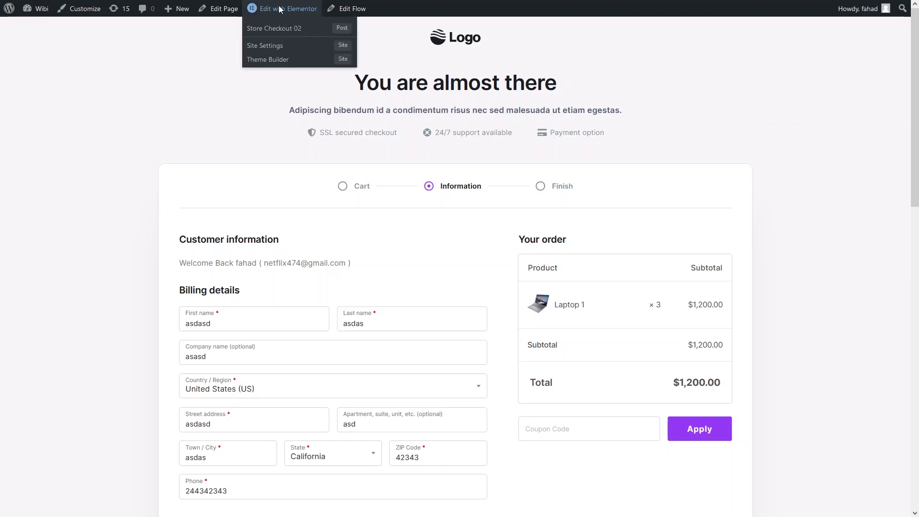
pyautogui.click(281, 30)
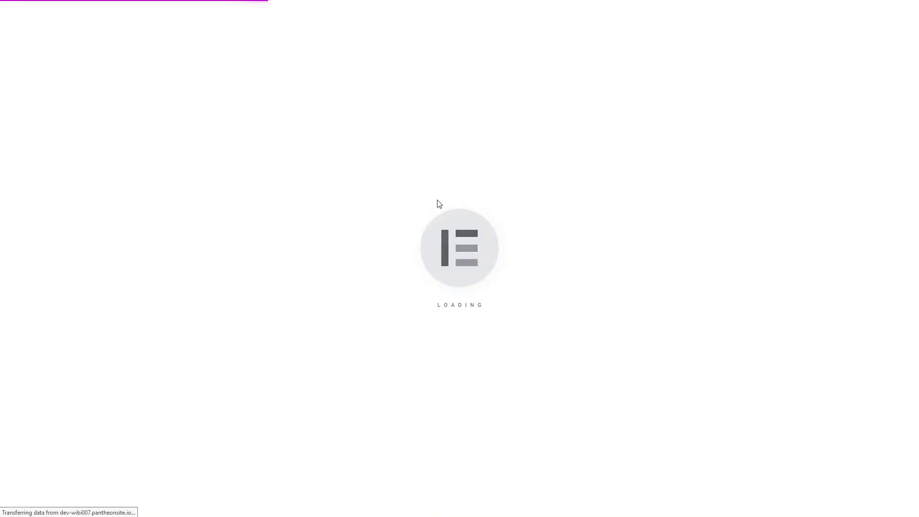
pyautogui.scroll(-4, 362, 245)
pyautogui.scroll(4, 363, 244)
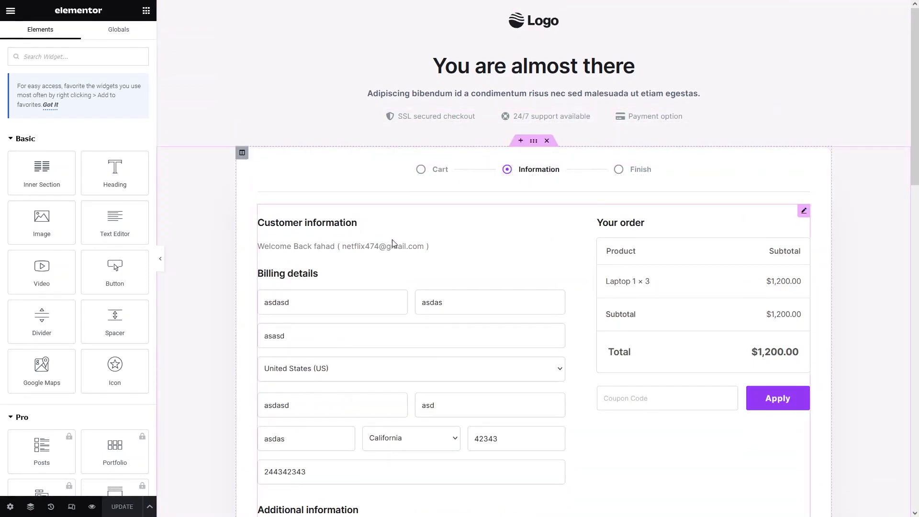
pyautogui.scroll(-5, 392, 247)
pyautogui.scroll(5, 344, 244)
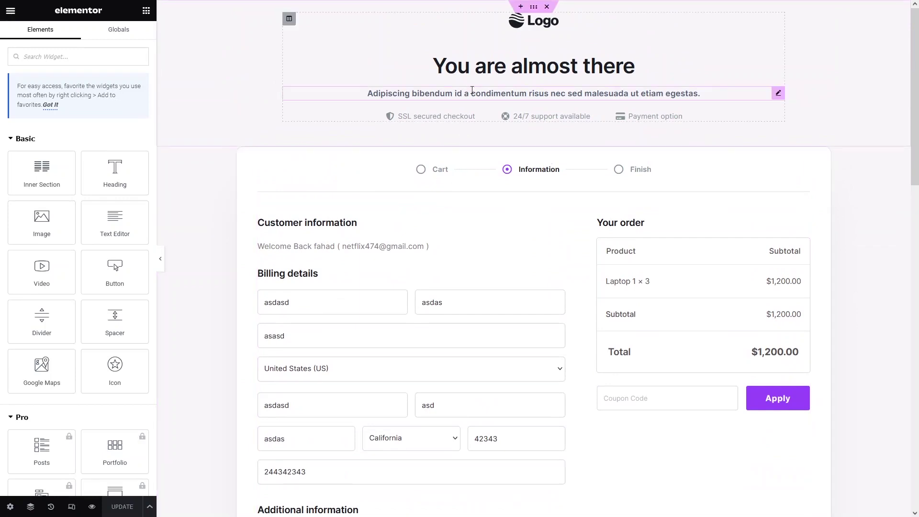
# Replace the description text under the "You are almost there" heading with "This is my own description".
pyautogui.tripleClick(472, 90)
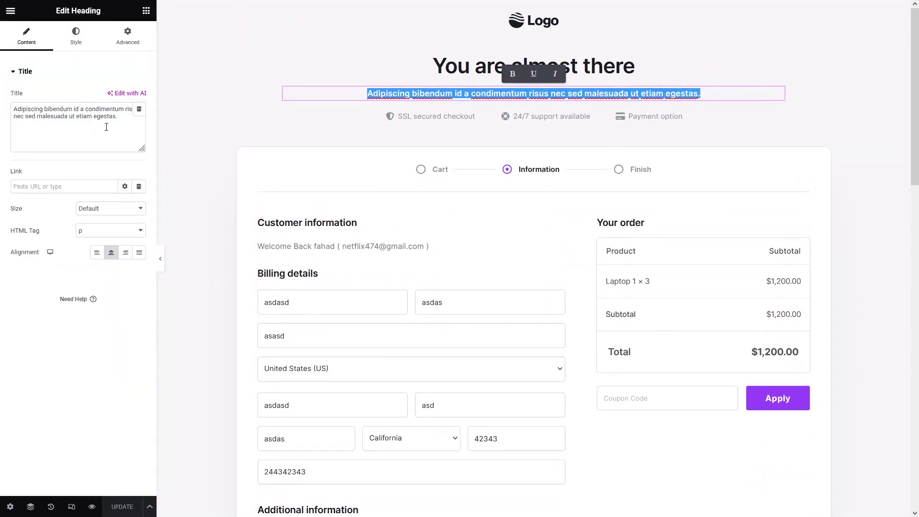
pyautogui.moveTo(106, 127); pyautogui.dragTo(13, 98)
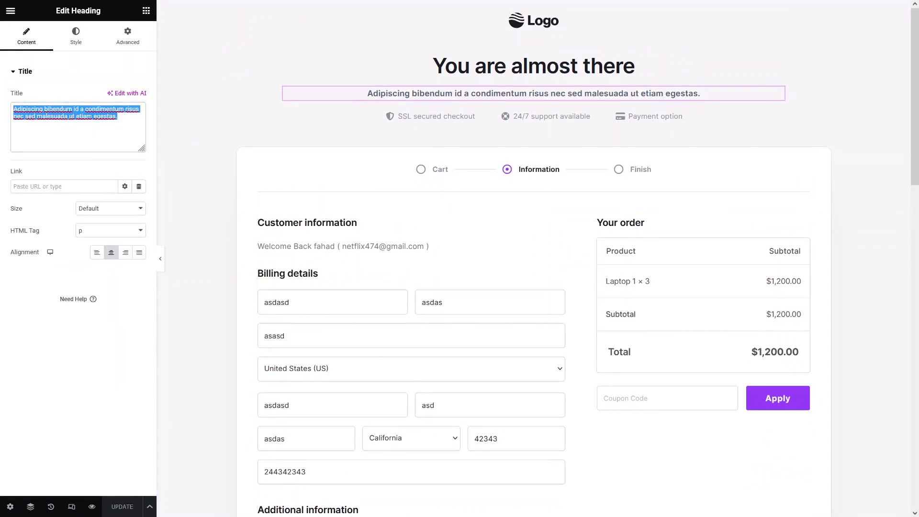
pyautogui.write('This is my own description')
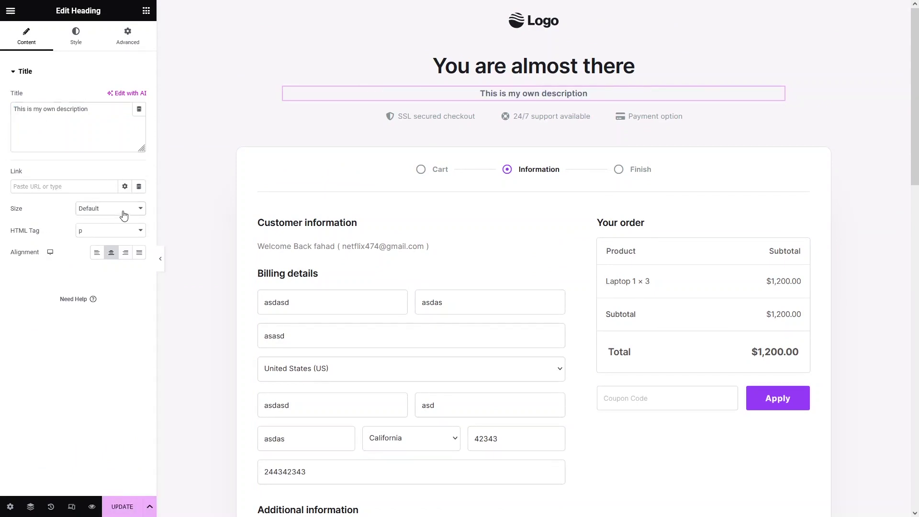
# Try a light pink custom text color, #FFBCD4, on the description under the main heading.
pyautogui.click(71, 47)
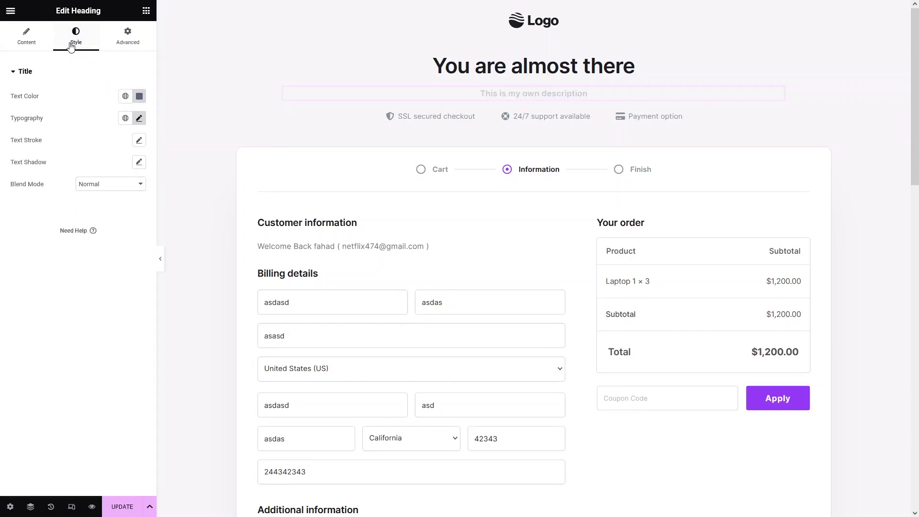
pyautogui.click(139, 97)
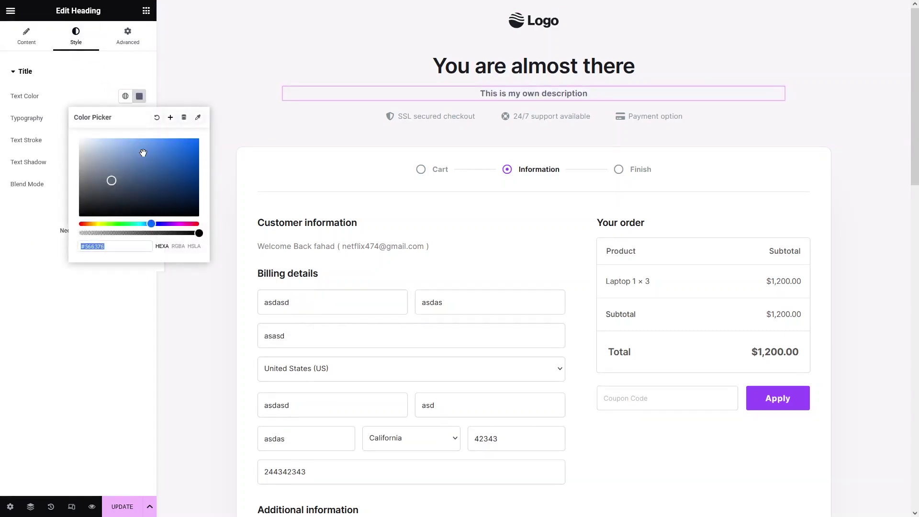
pyautogui.moveTo(143, 154); pyautogui.dragTo(188, 179)
pyautogui.moveTo(151, 224); pyautogui.dragTo(192, 224)
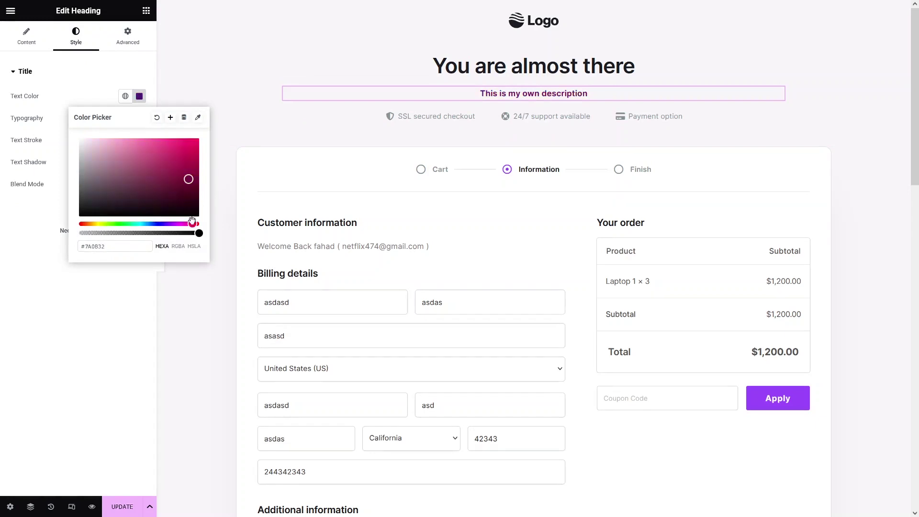
pyautogui.moveTo(188, 179); pyautogui.dragTo(110, 134)
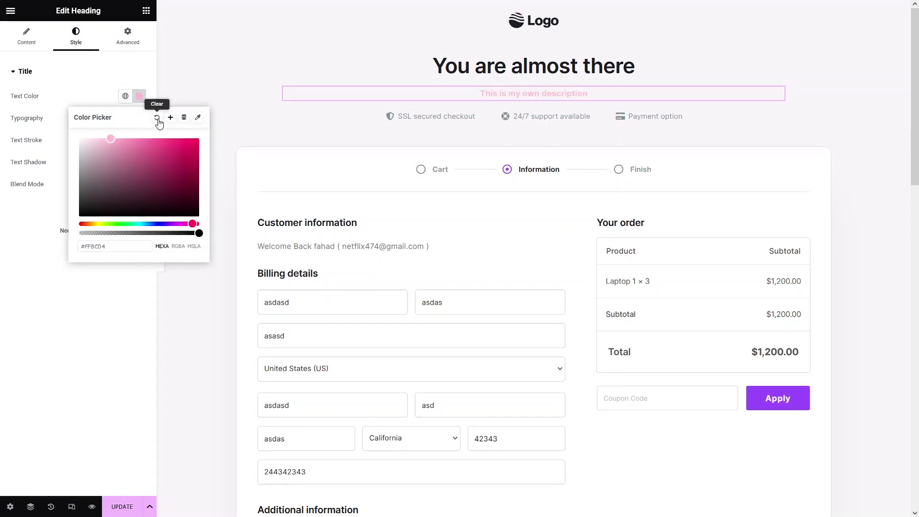
# Apply the light blue global color to the description text and keep its title style options expanded.
pyautogui.click(145, 97)
pyautogui.click(144, 70)
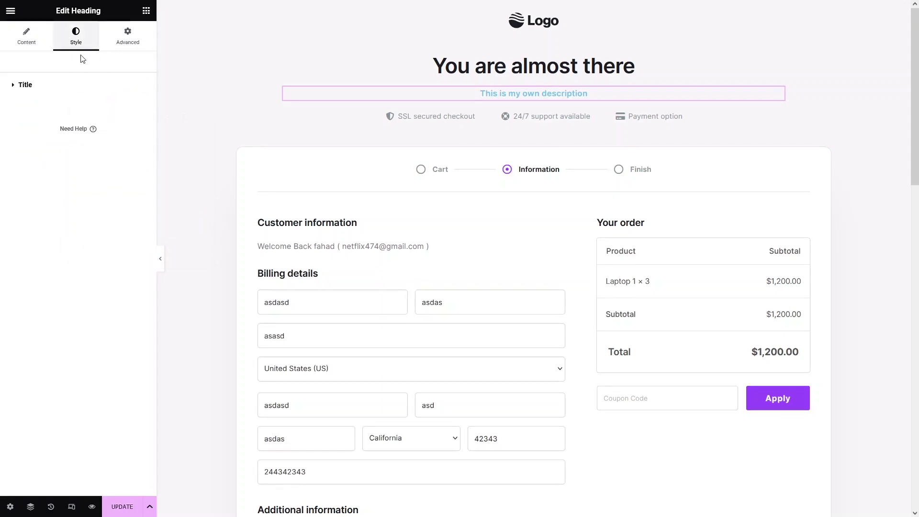
pyautogui.click(77, 84)
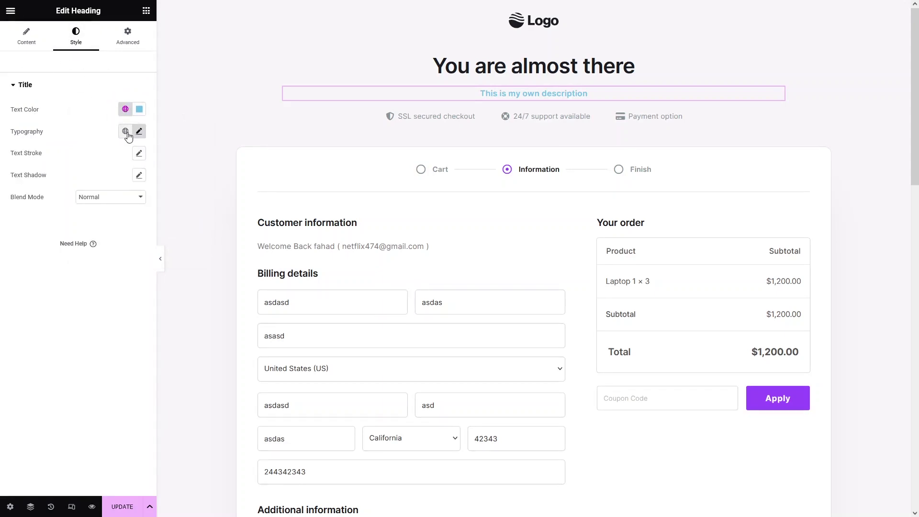
# Examine the description's global font choices, custom typography settings and font family list.
pyautogui.click(125, 133)
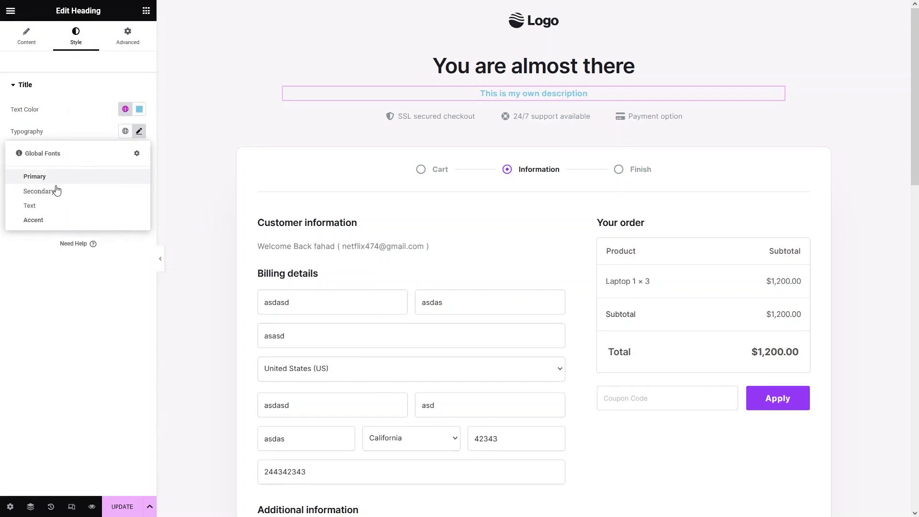
pyautogui.click(139, 132)
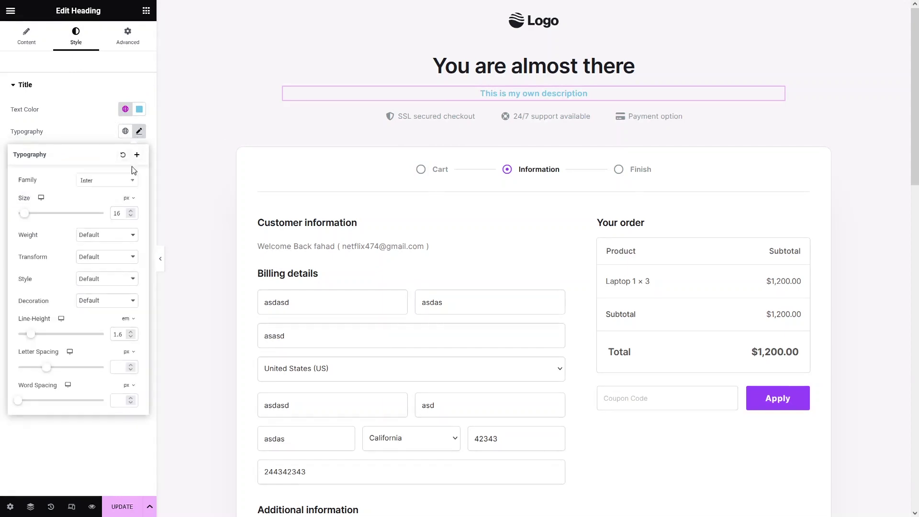
pyautogui.click(128, 181)
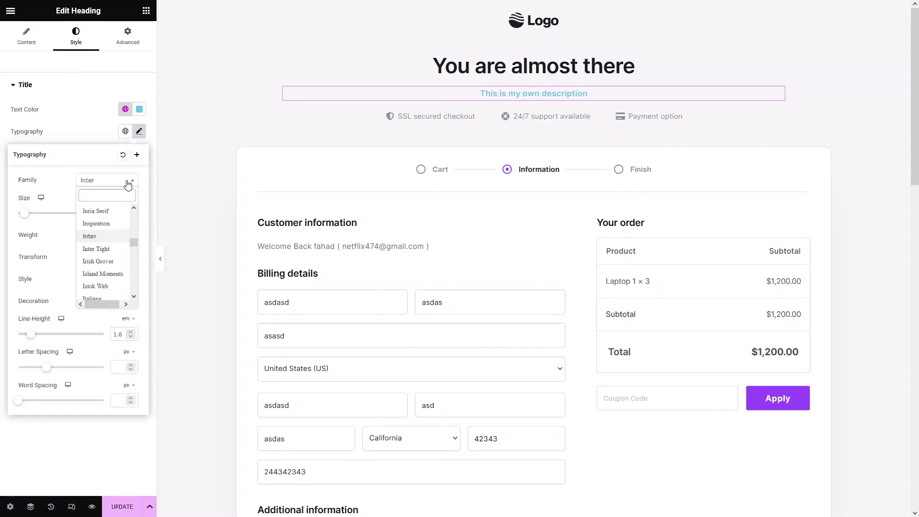
pyautogui.click(62, 186)
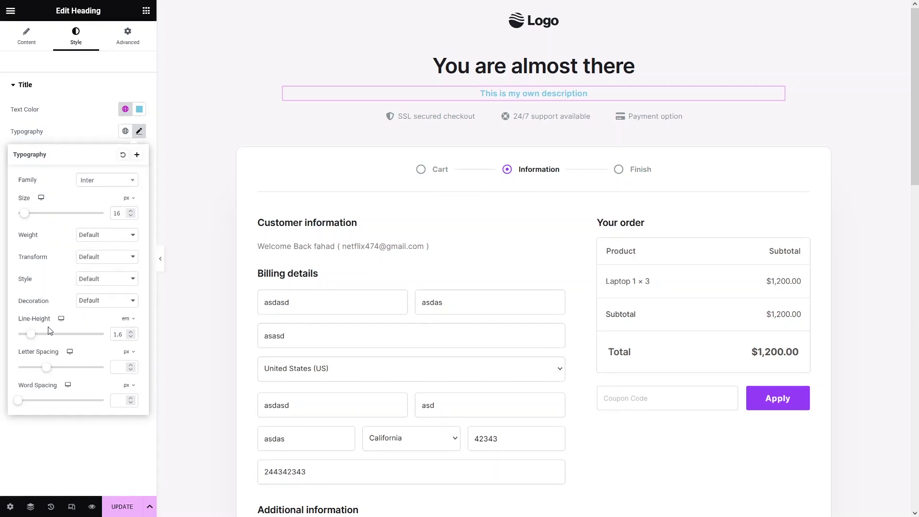
pyautogui.click(102, 111)
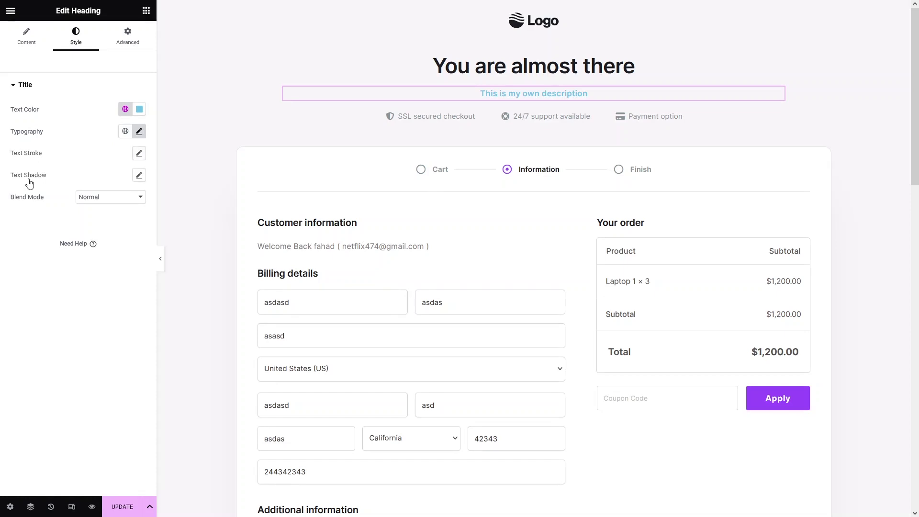
# Try the default text shadow on the description text, then reset it.
pyautogui.click(135, 180)
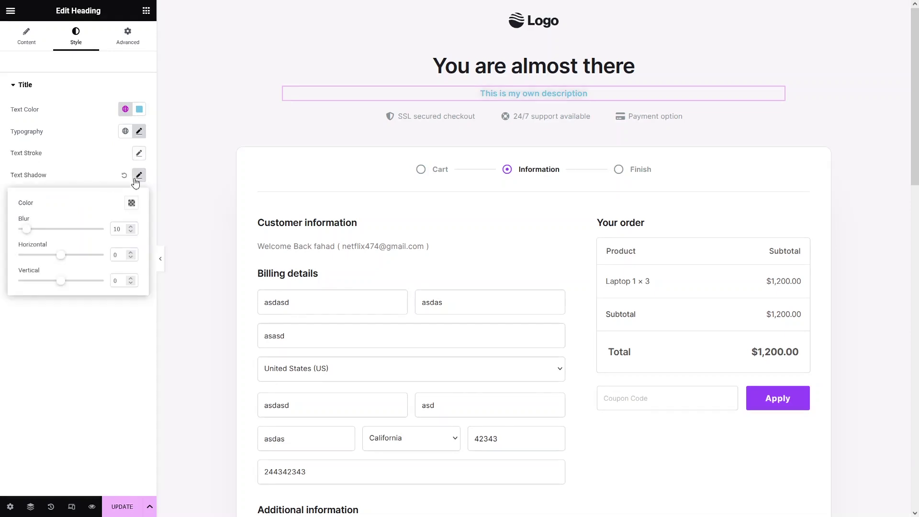
pyautogui.click(136, 180)
pyautogui.click(122, 177)
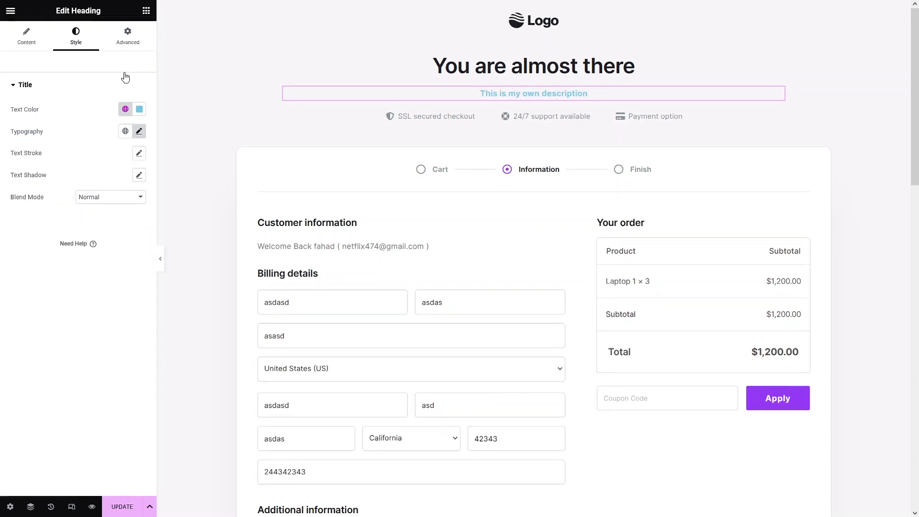
# Look through the description heading's advanced layout options and return to its style settings.
pyautogui.click(135, 47)
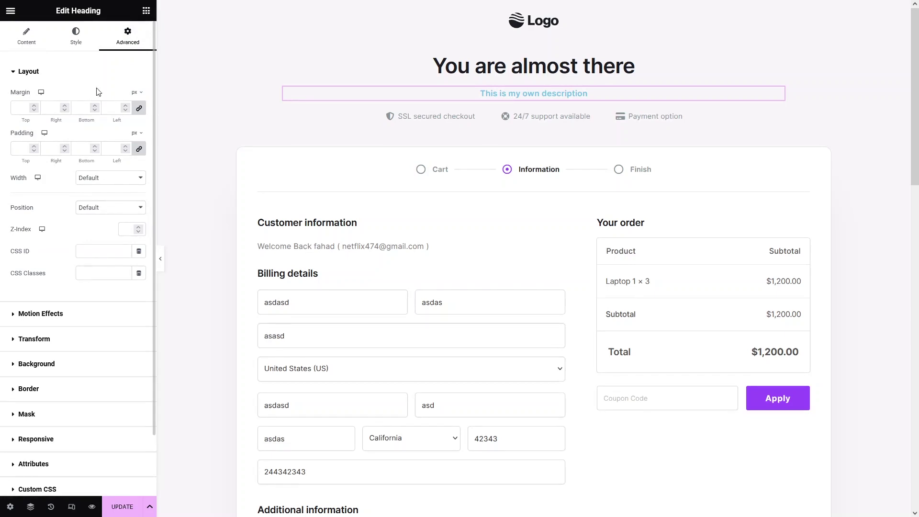
pyautogui.scroll(-1, 102, 107)
pyautogui.scroll(1, 98, 96)
pyautogui.click(76, 42)
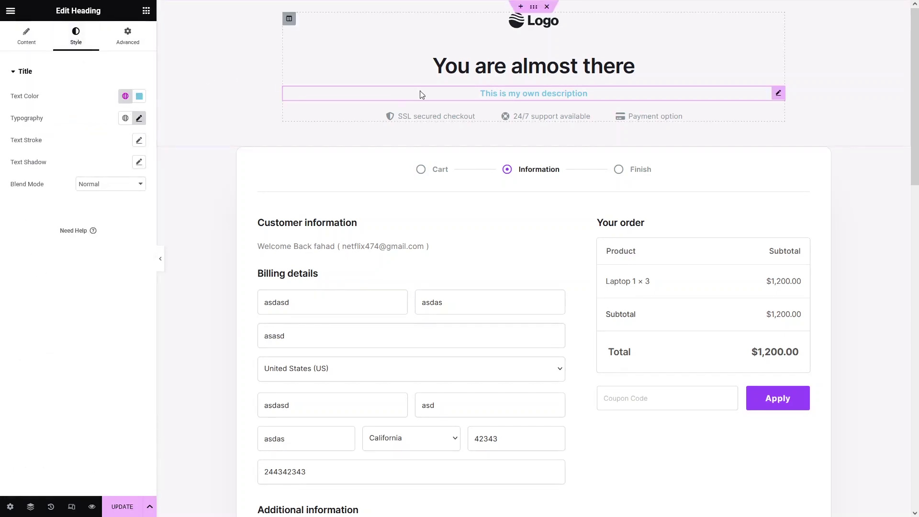
# Replace the header logo with the black G image, Untitled.png, from the media library.
pyautogui.tripleClick(452, 68)
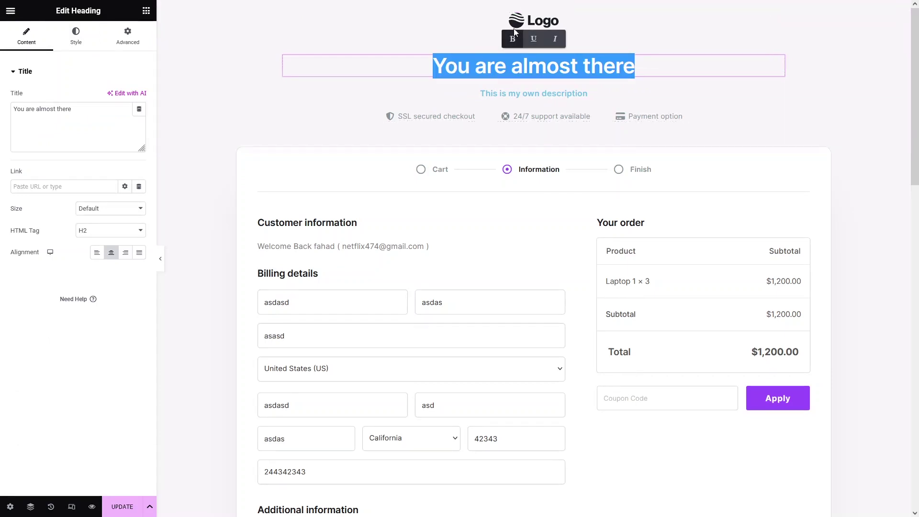
pyautogui.click(534, 21)
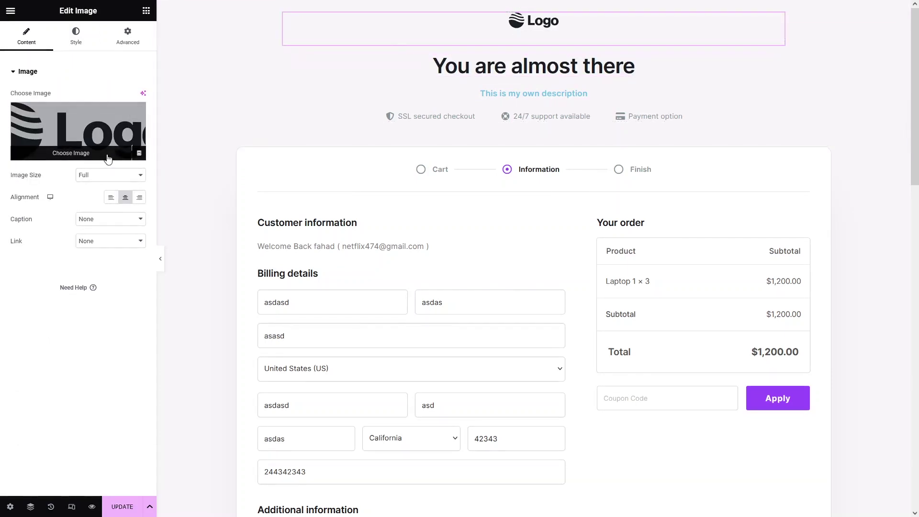
pyautogui.click(116, 147)
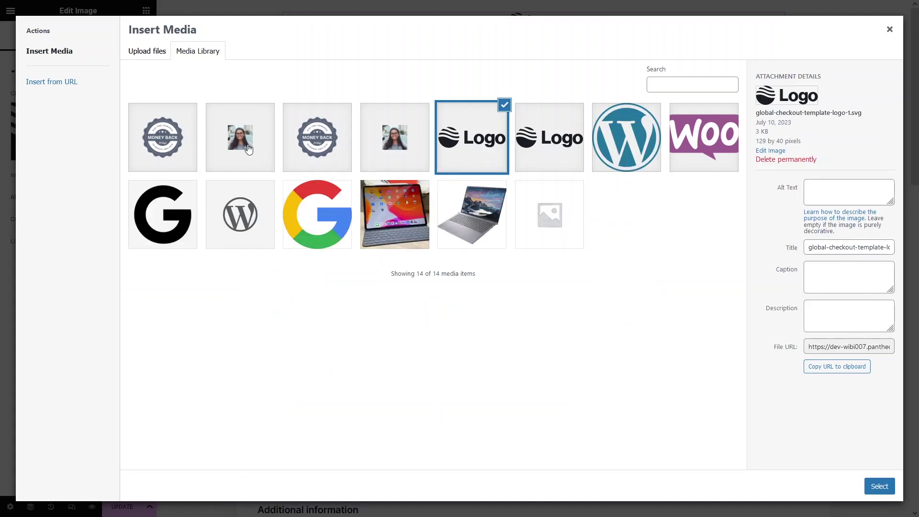
pyautogui.click(175, 206)
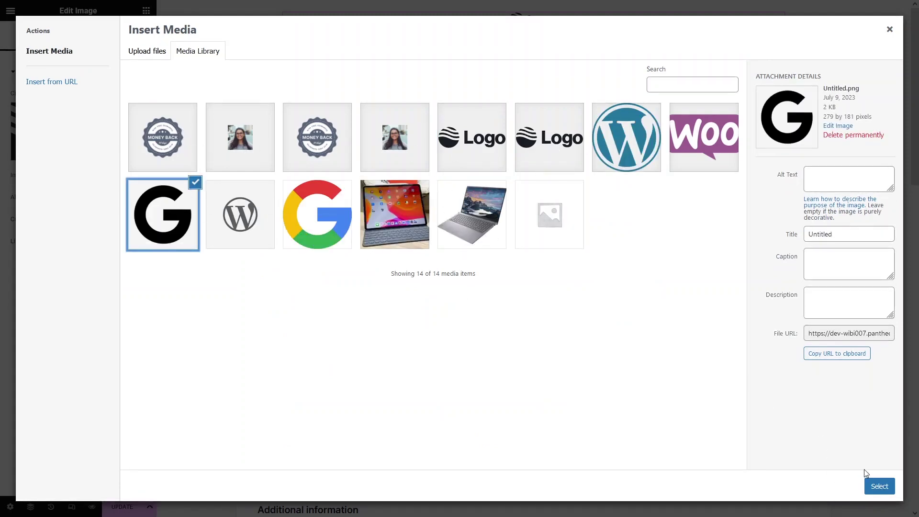
pyautogui.click(879, 484)
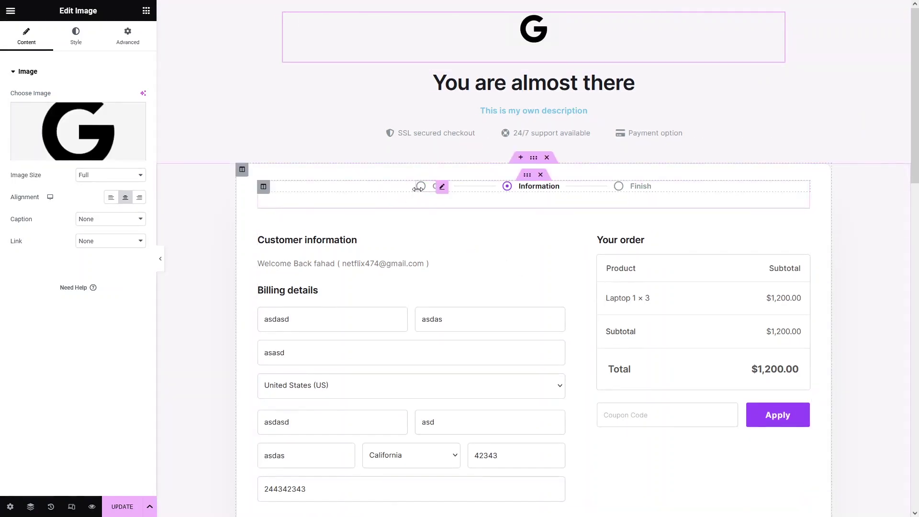
# Expand the Cart item in the checkout progress steps to view its text, icon and link settings.
pyautogui.click(436, 186)
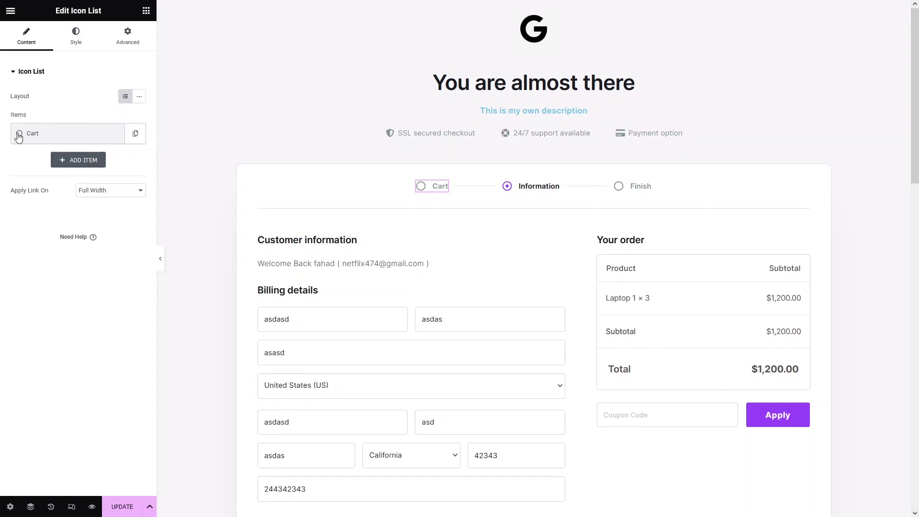
pyautogui.click(46, 136)
pyautogui.moveTo(84, 222)
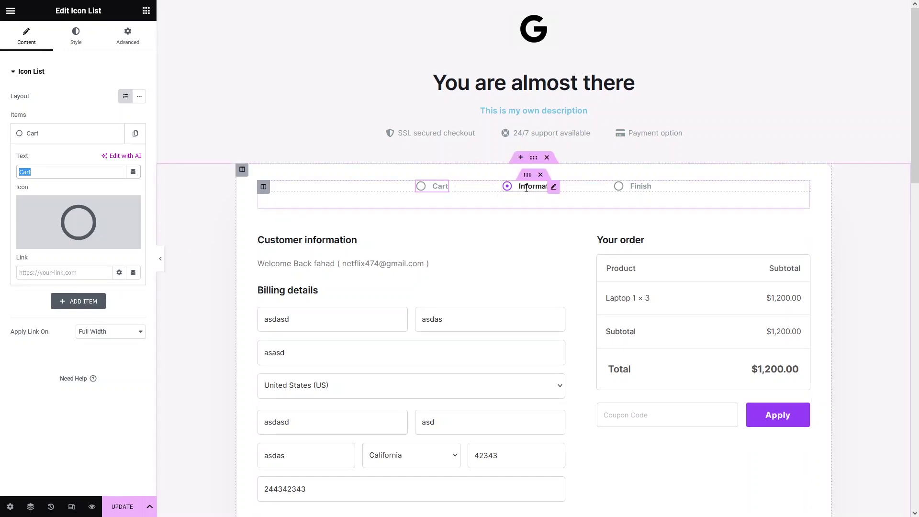
# Select the checkout form and examine the layouts it offers.
pyautogui.scroll(-1, 479, 237)
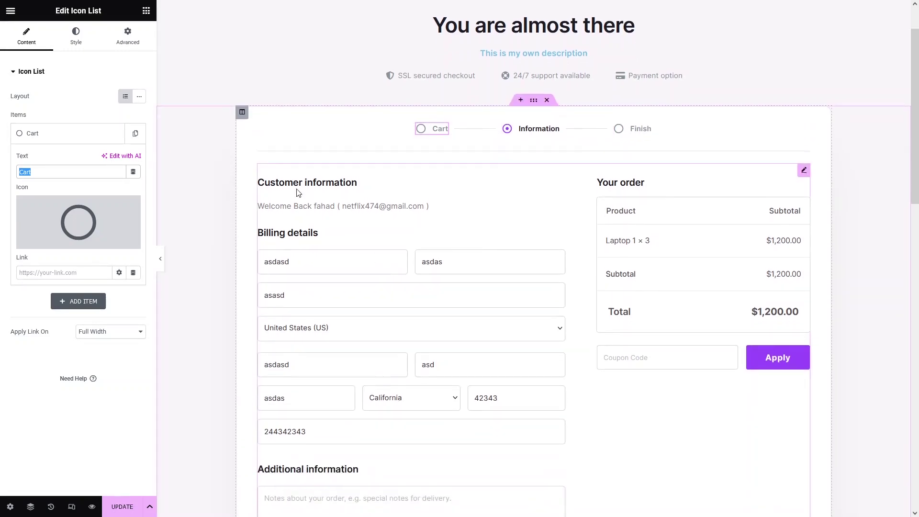
pyautogui.scroll(-4, 298, 192)
pyautogui.scroll(-1, 325, 262)
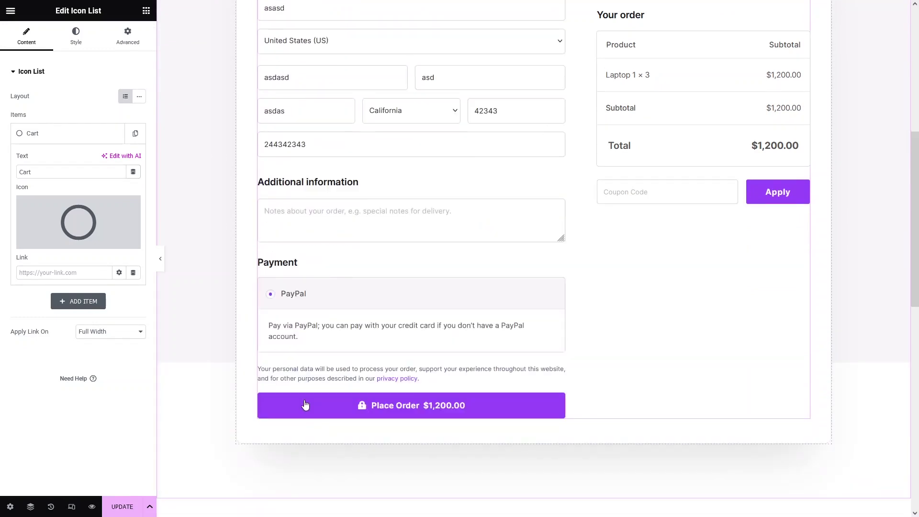
pyautogui.click(305, 402)
pyautogui.click(127, 124)
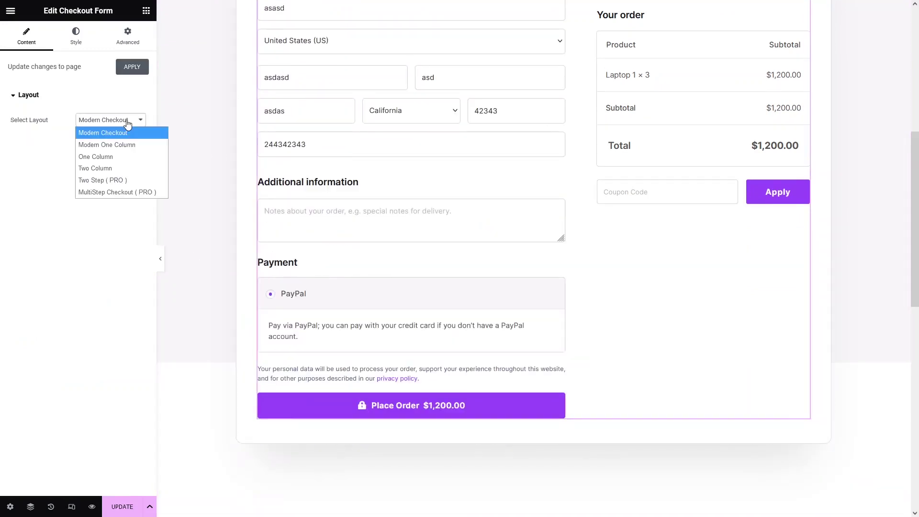
# Examine the Information step's icon list and the content and style settings of the trust badge list below the description.
pyautogui.scroll(6, 303, 211)
pyautogui.click(530, 186)
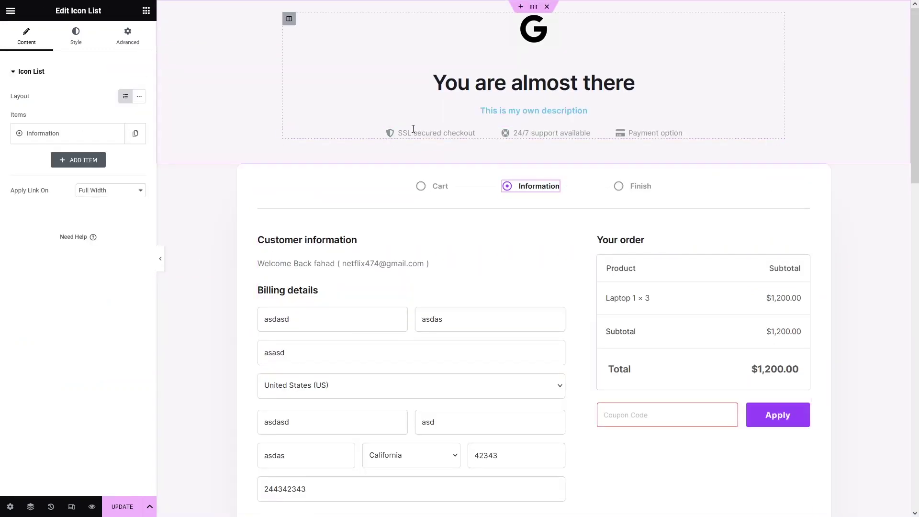
pyautogui.click(390, 137)
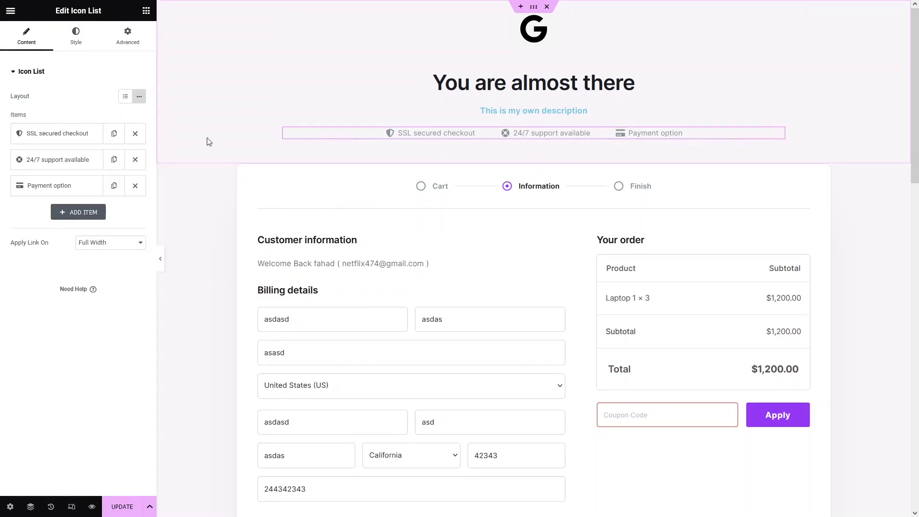
pyautogui.click(92, 139)
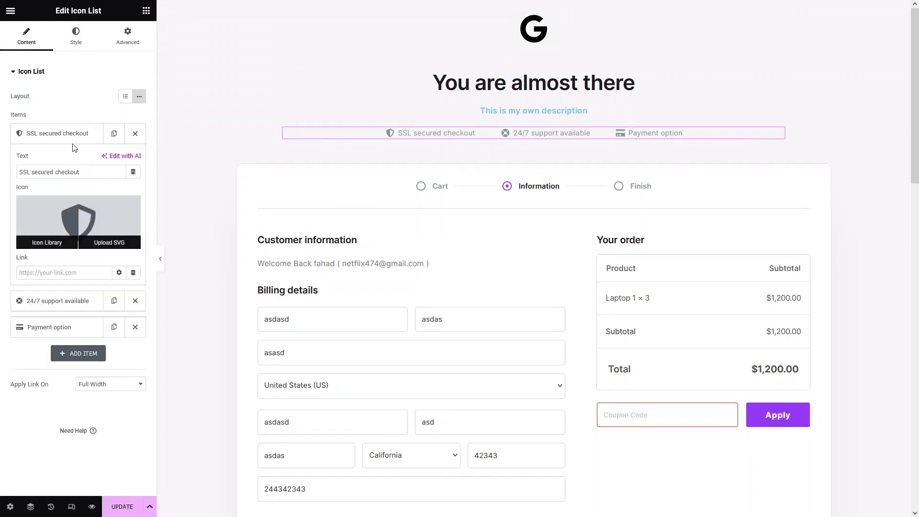
pyautogui.click(75, 35)
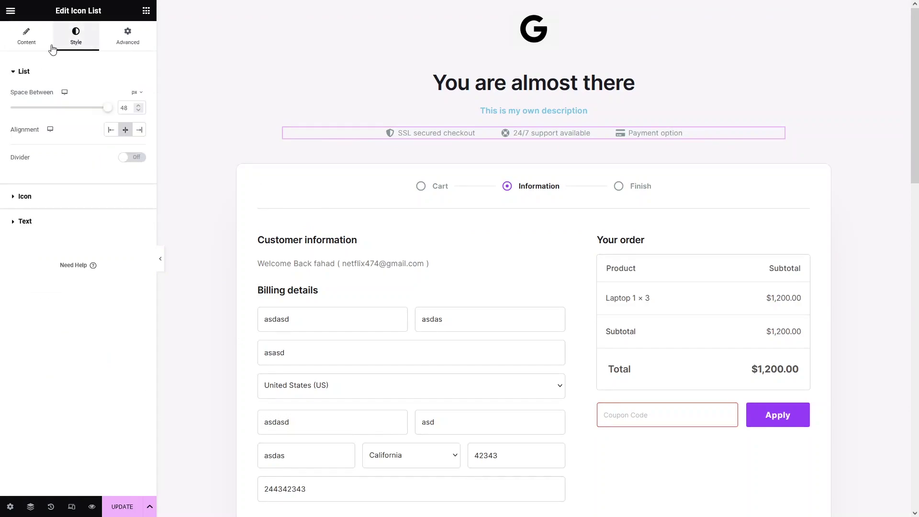
pyautogui.click(26, 36)
# Remove "2022 Yoursite." from the footer copyright text so it reads "© All rights reserved.".
pyautogui.scroll(-5, 413, 89)
pyautogui.scroll(-3, 413, 88)
pyautogui.scroll(2, 410, 207)
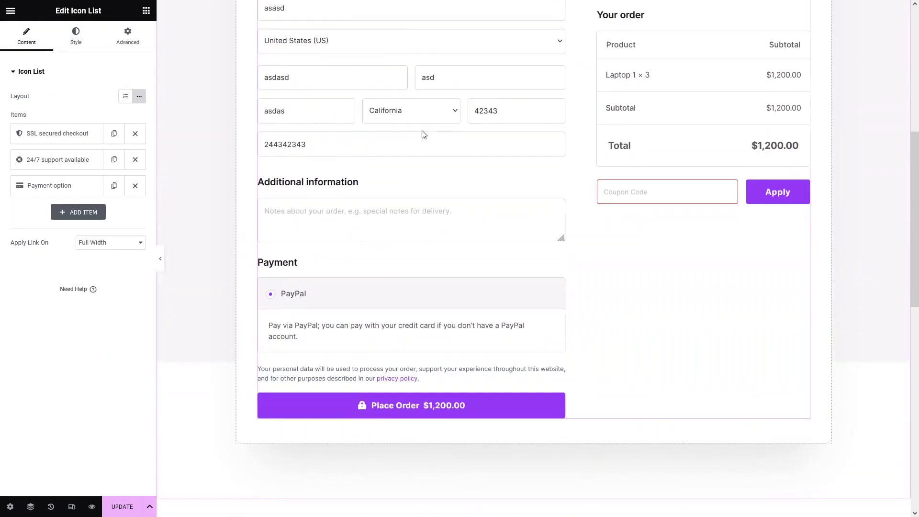
pyautogui.scroll(-10, 423, 136)
pyautogui.scroll(2, 465, 143)
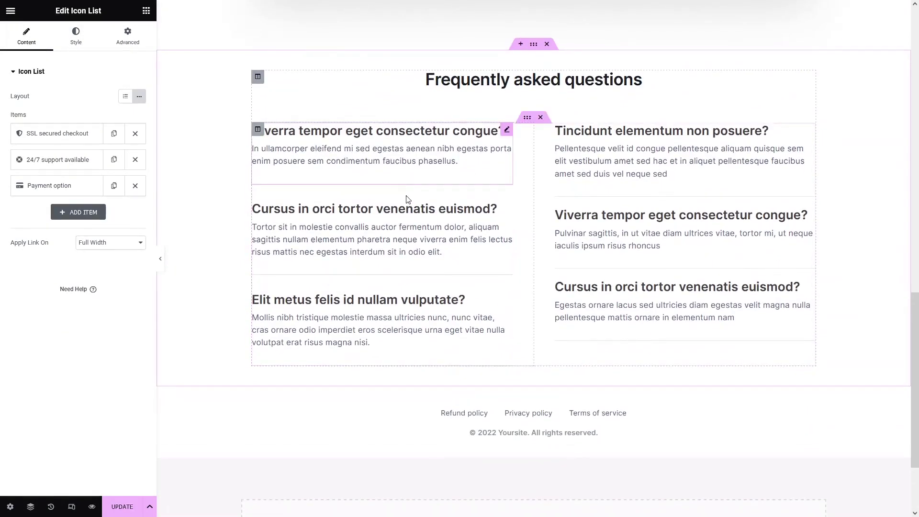
pyautogui.scroll(-2, 522, 245)
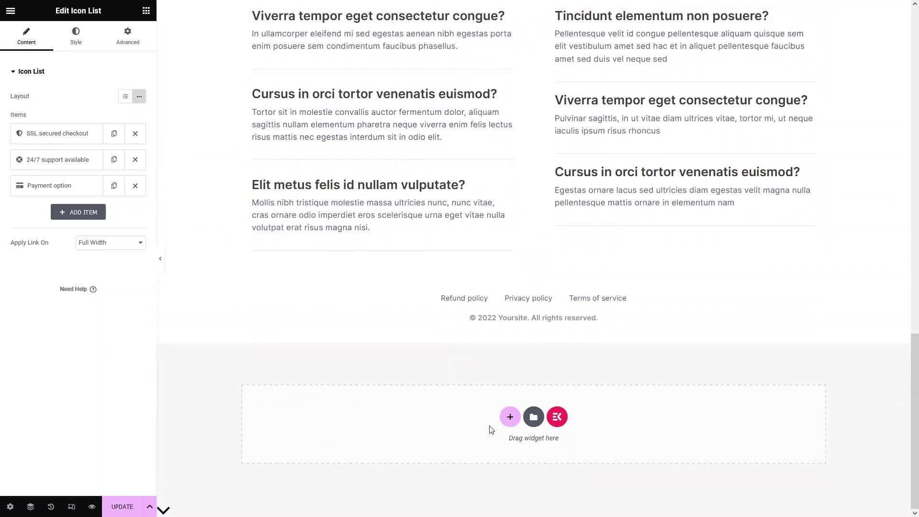
pyautogui.click(532, 318)
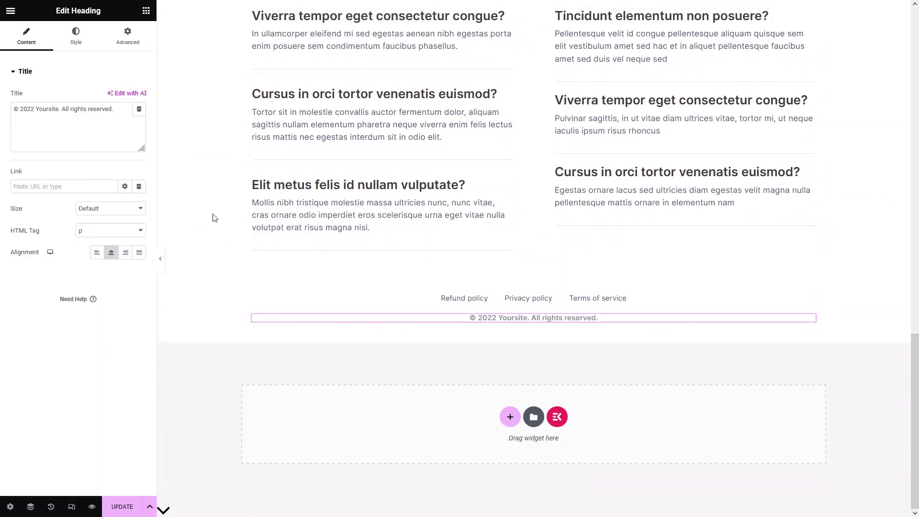
pyautogui.moveTo(64, 109); pyautogui.dragTo(32, 110)
pyautogui.press('BackSpace')
pyautogui.press('BackSpace')
pyautogui.press('BackSpace')
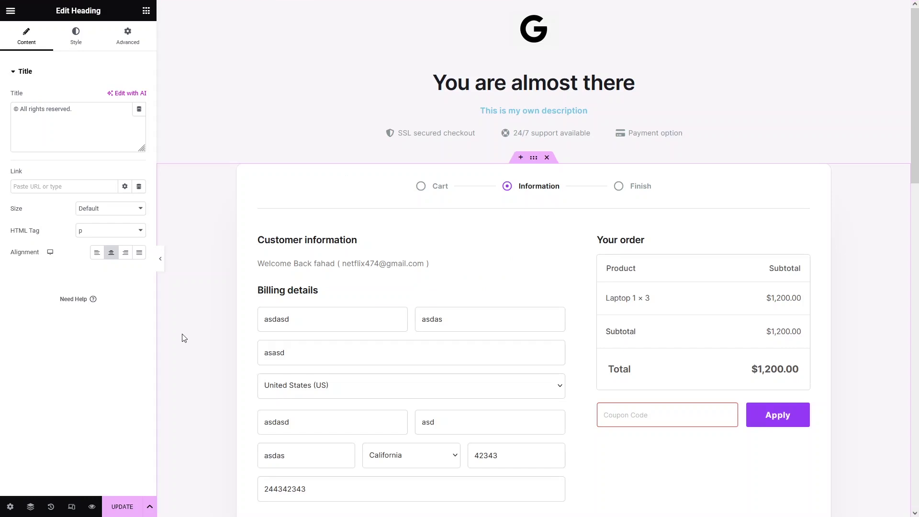
# Update the Store Checkout 02 page and open its live version to review the customized checkout.
pyautogui.click(126, 510)
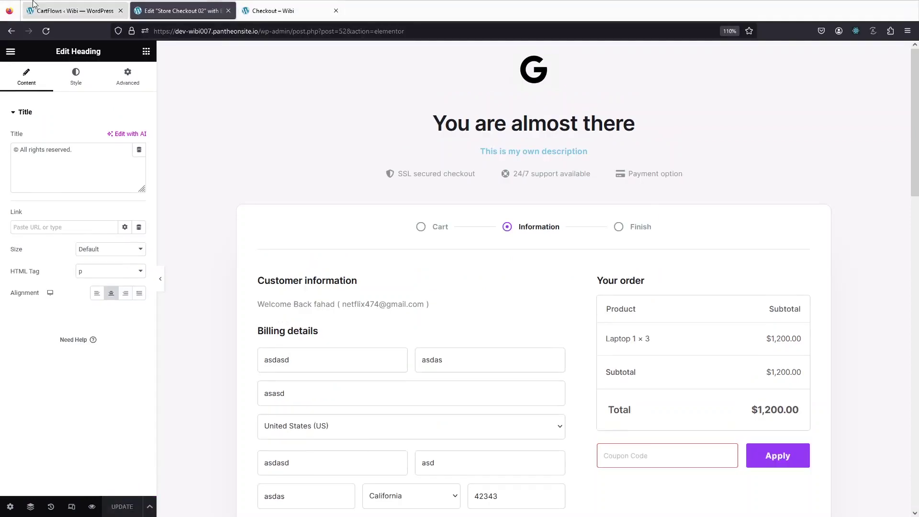
pyautogui.click(10, 10)
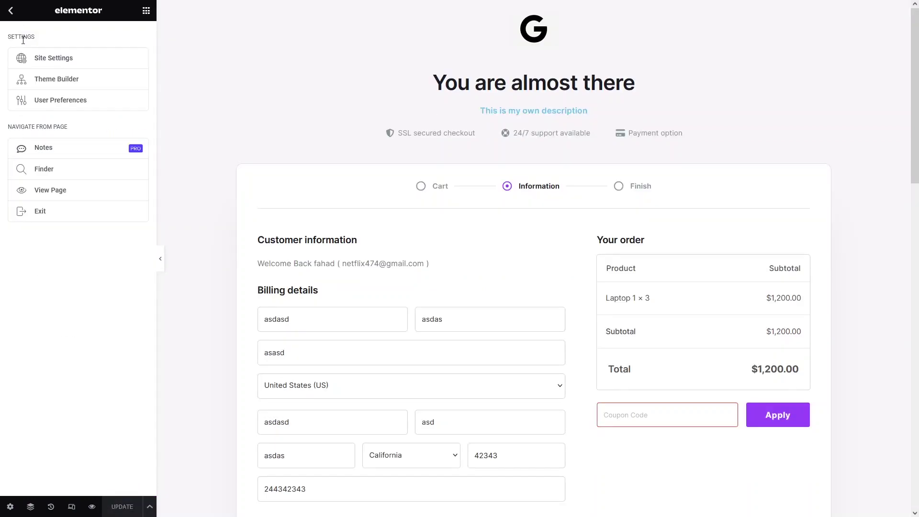
pyautogui.click(71, 191)
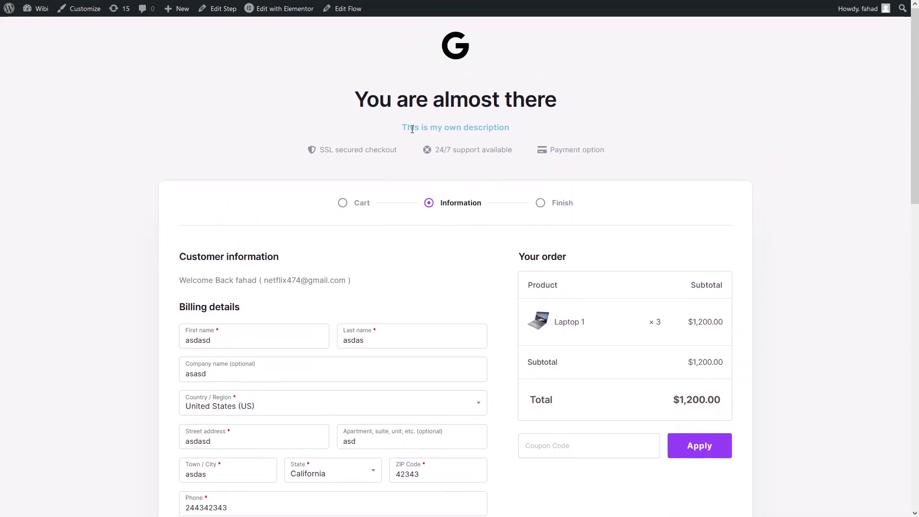
pyautogui.moveTo(412, 129); pyautogui.dragTo(514, 138)
pyautogui.scroll(-8, 497, 96)
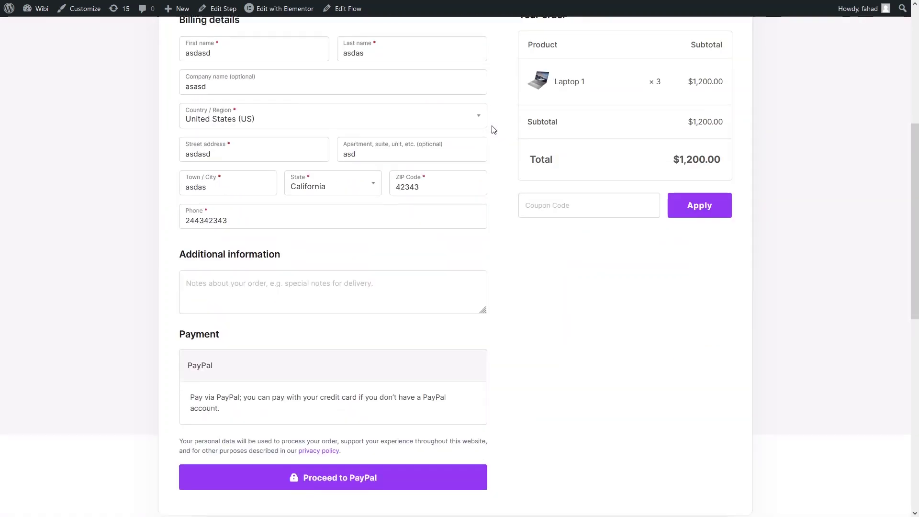